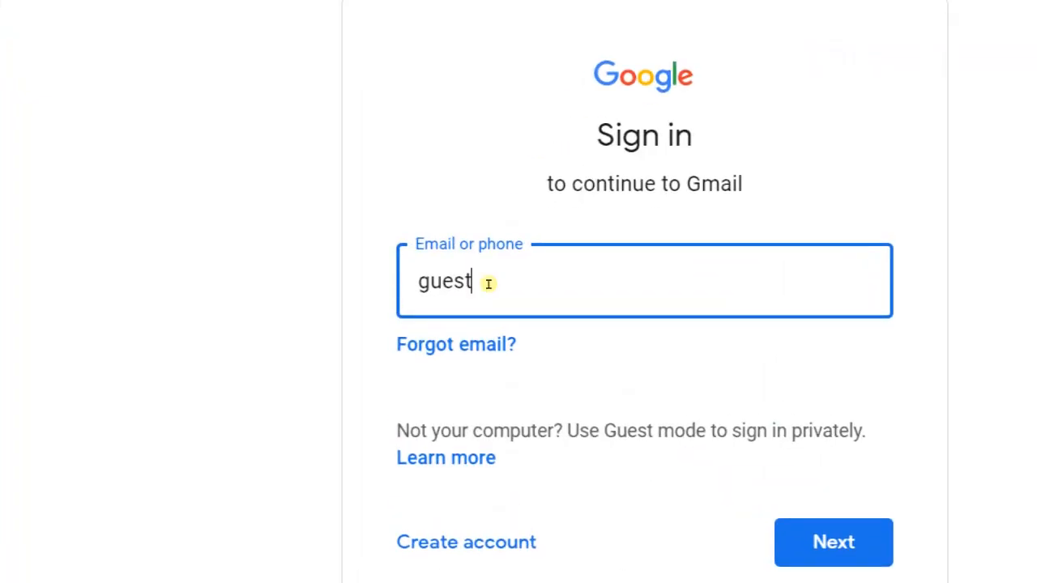
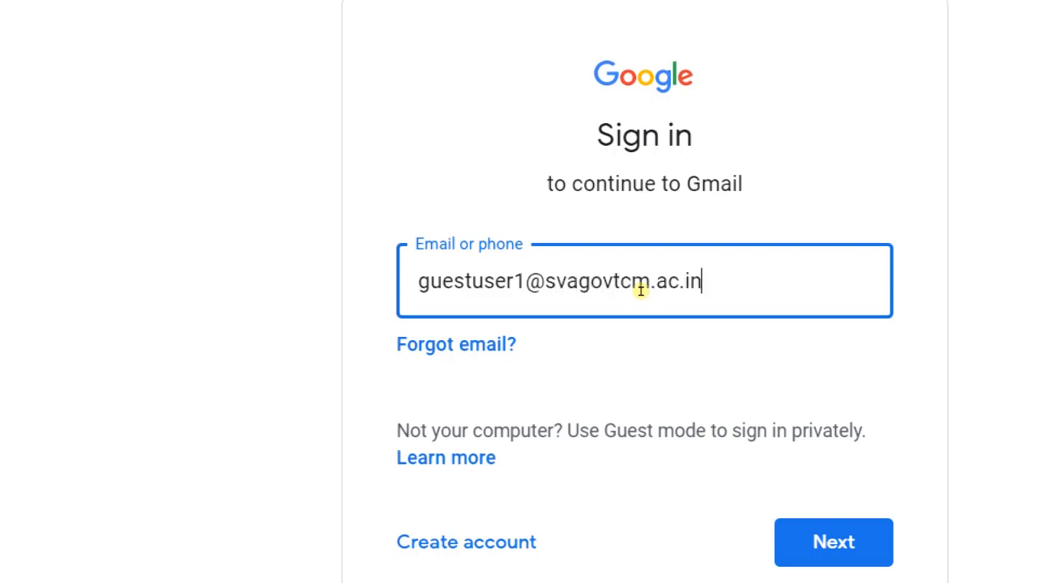
Enter the account e-mail address on the Gmail sign-in page and continue to the password step.
left_click_drag(562, 290, 456, 285)
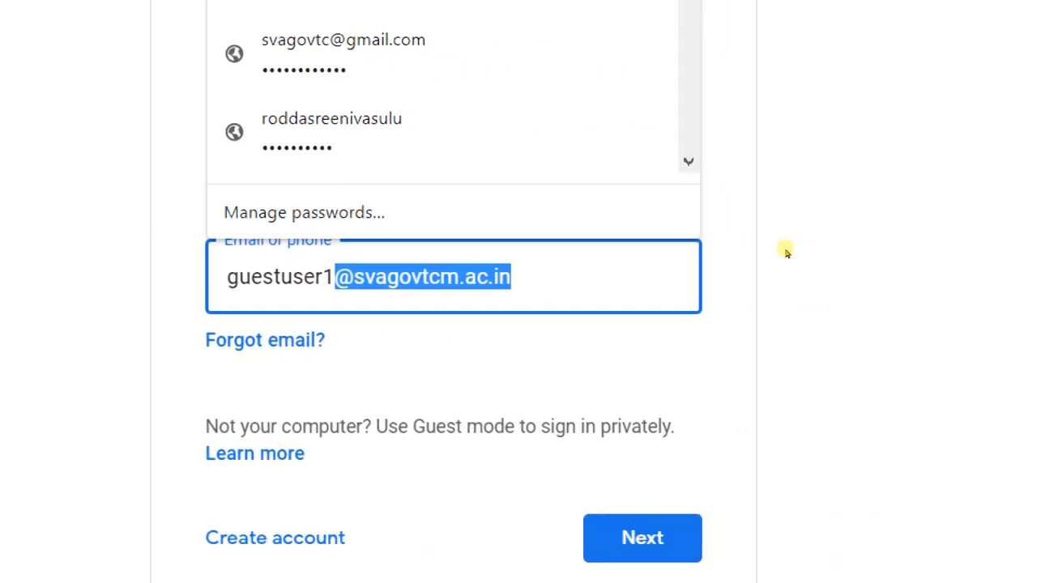
left_click(921, 259)
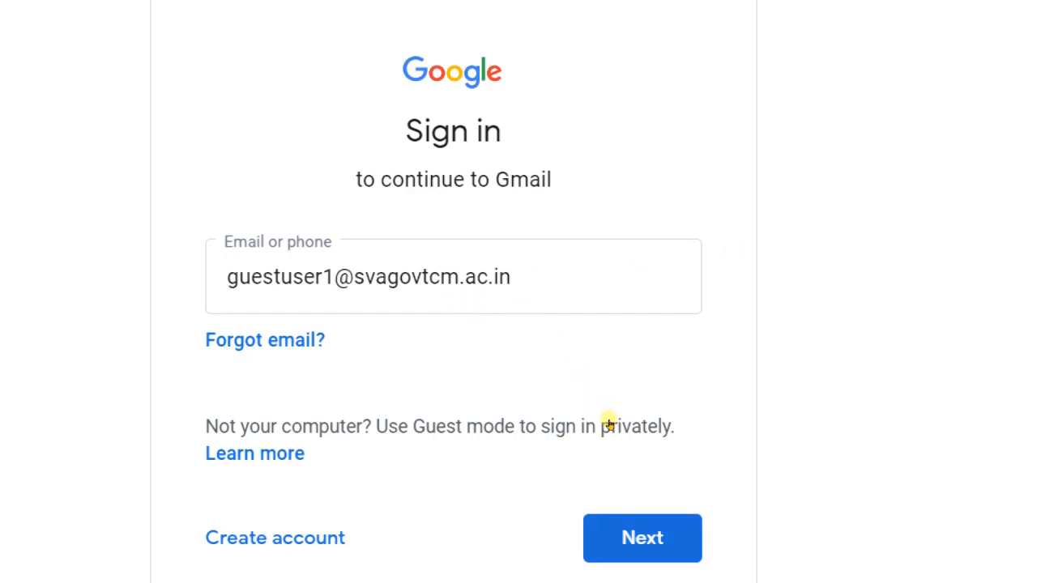
key("Return")
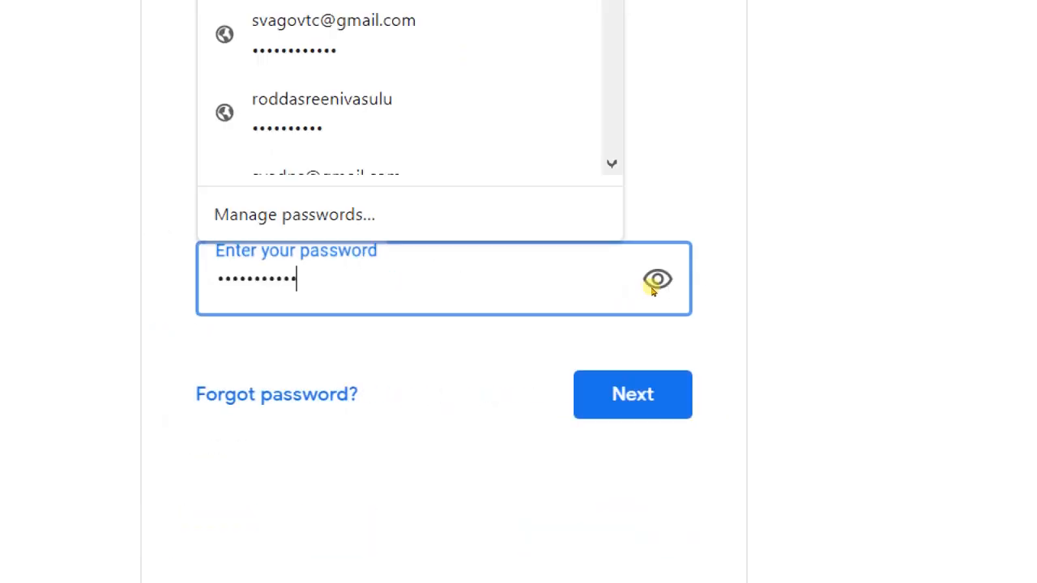
Enter the account password and submit it to sign in.
key("BackSpace")
key("BackSpace")
key("BackSpace")
key("BackSpace")
key("BackSpace")
key("BackSpace")
key("BackSpace")
key("BackSpace")
key("BackSpace")
key("BackSpace")
key("BackSpace")
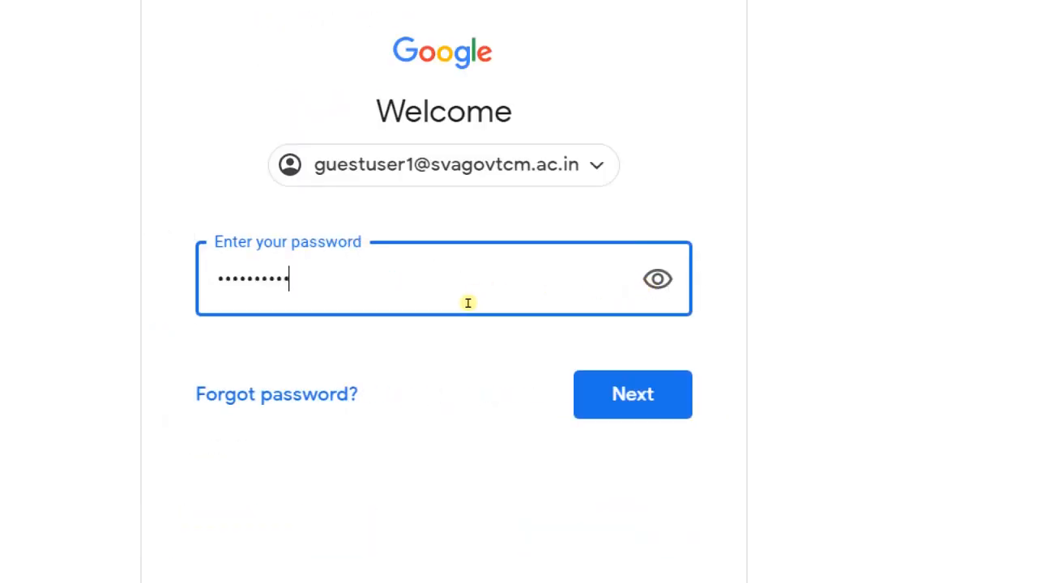
type("s")
left_click(617, 365)
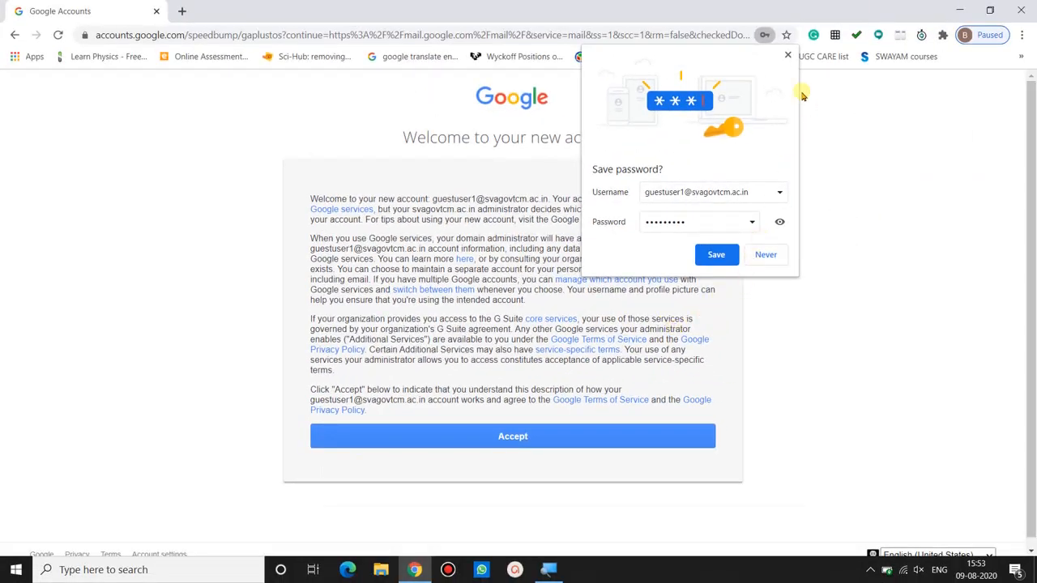
Save the password in the browser and accept the new account's welcome terms.
left_click(715, 254)
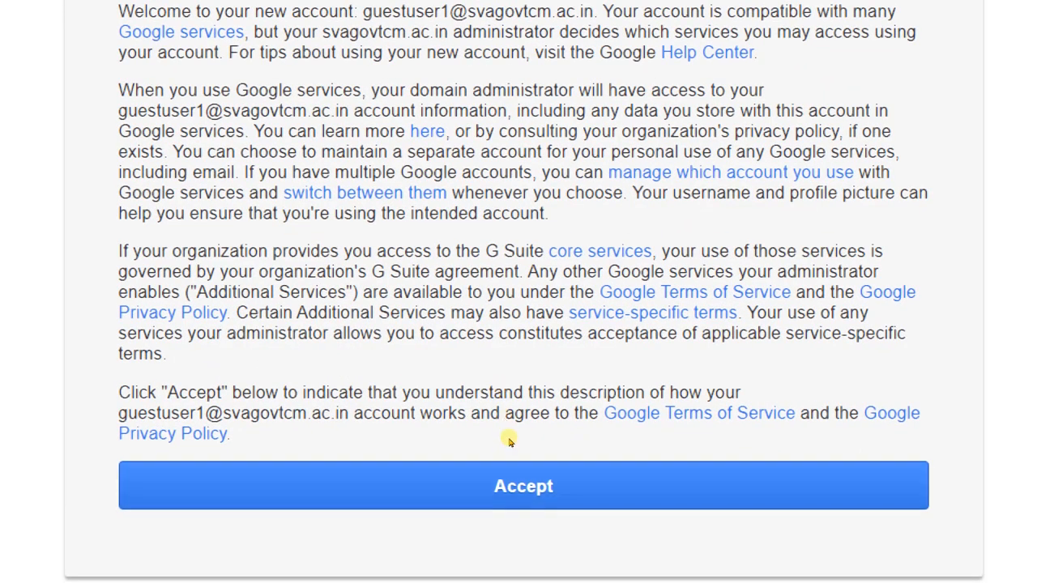
left_click(509, 440)
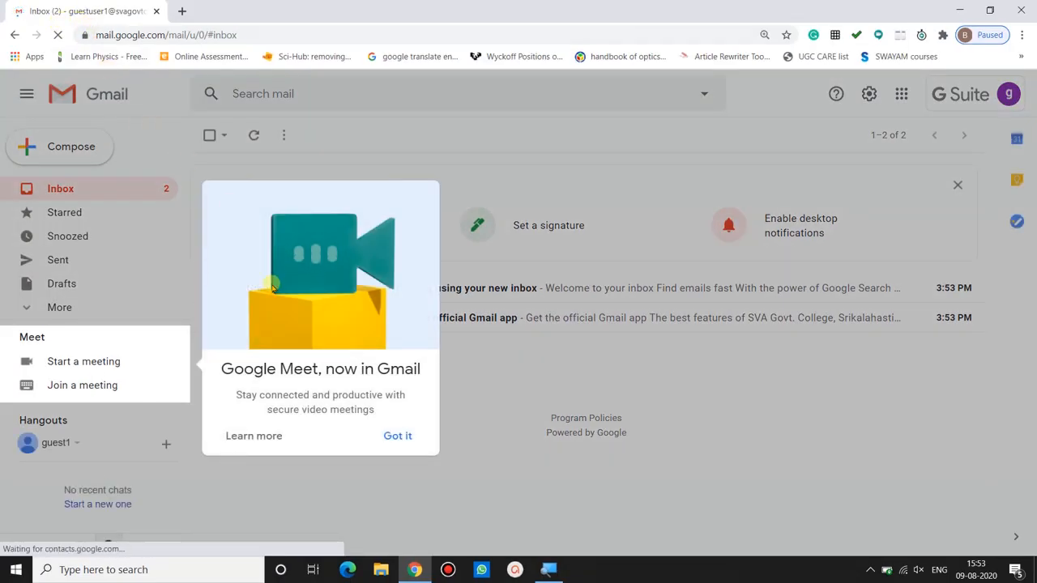
Dismiss the Google Meet notice in Gmail and check the signed-in account's details.
left_click(389, 436)
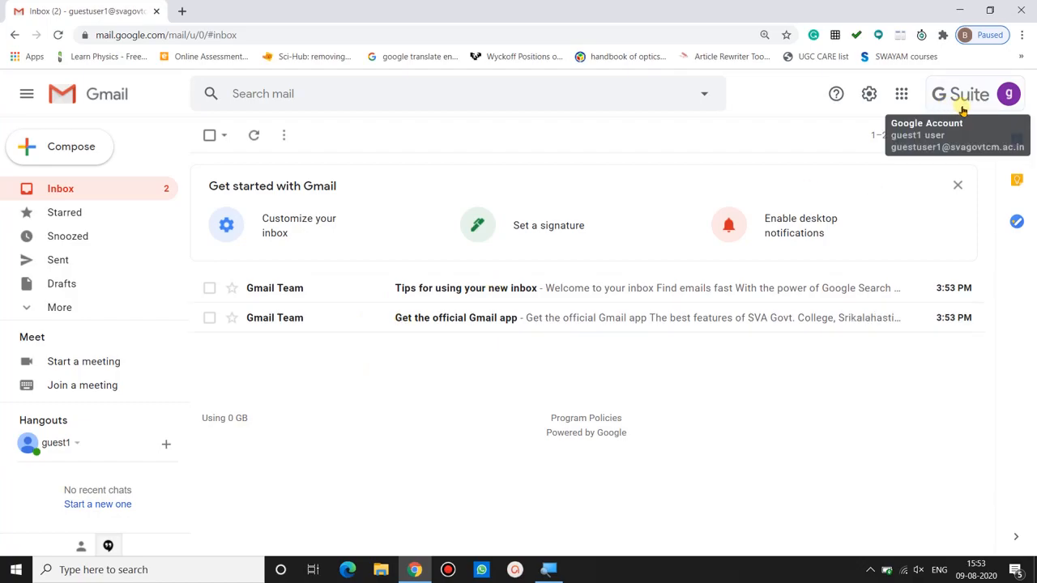
left_click(1006, 102)
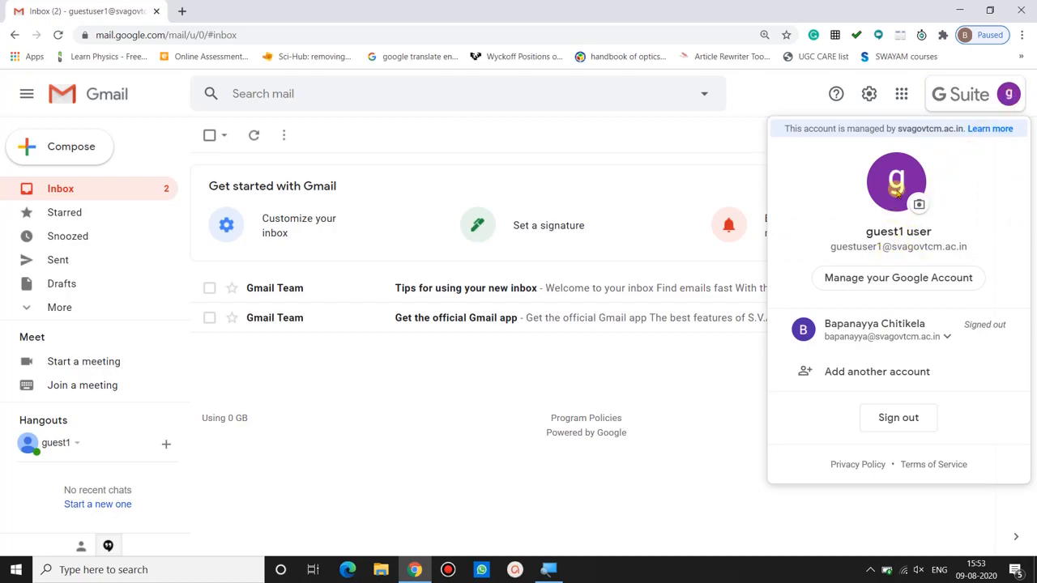
left_click(786, 93)
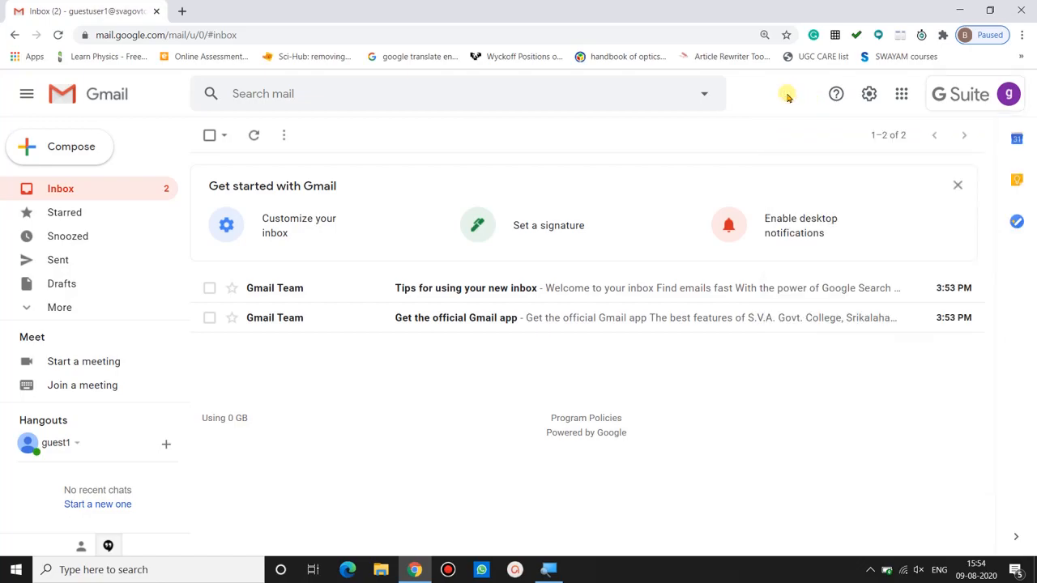
Open a new browser tab and go to classroom.google.com.
left_click(182, 11)
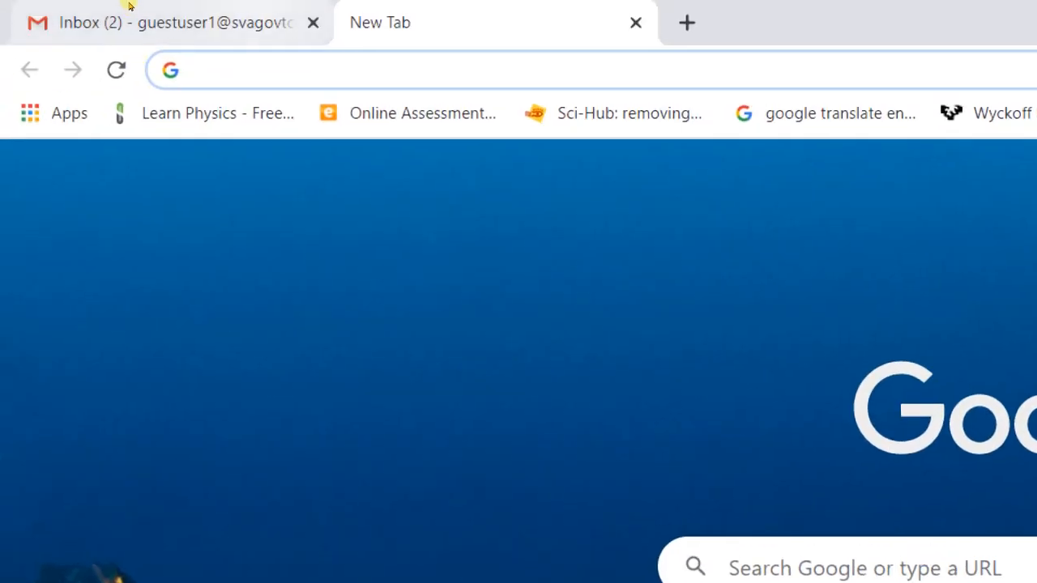
type("class")
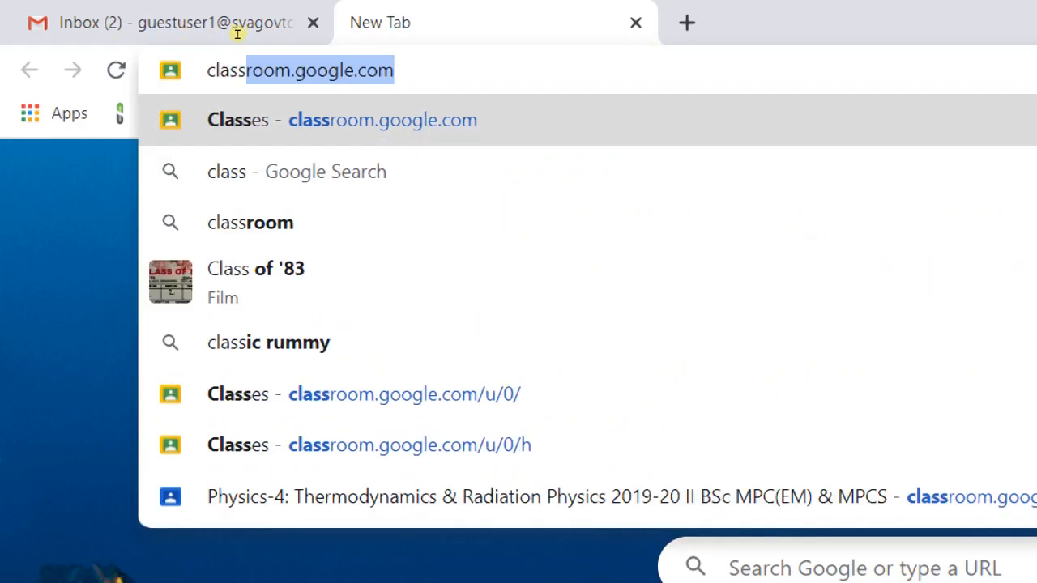
key("Right")
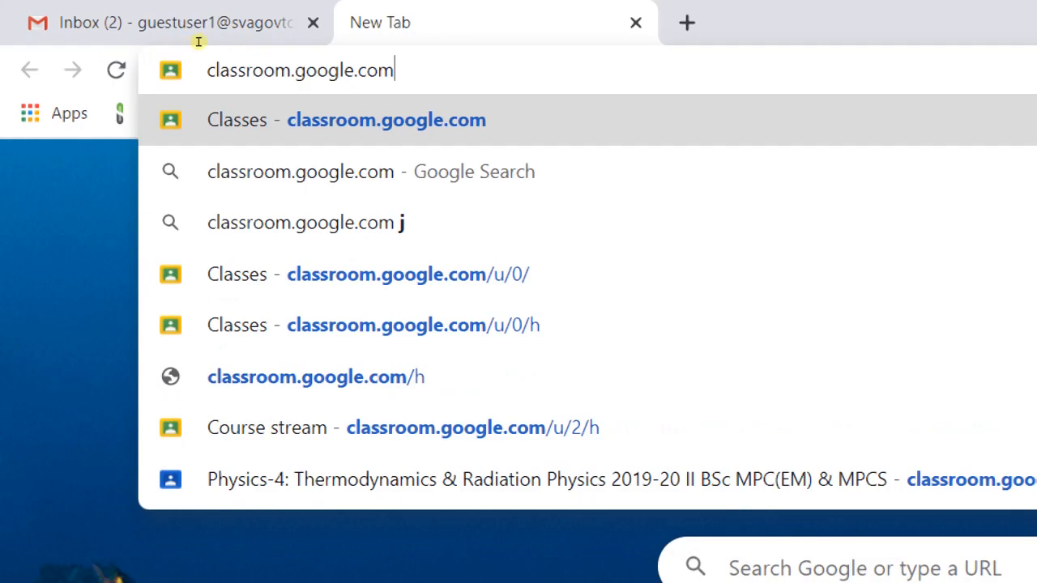
key("Return")
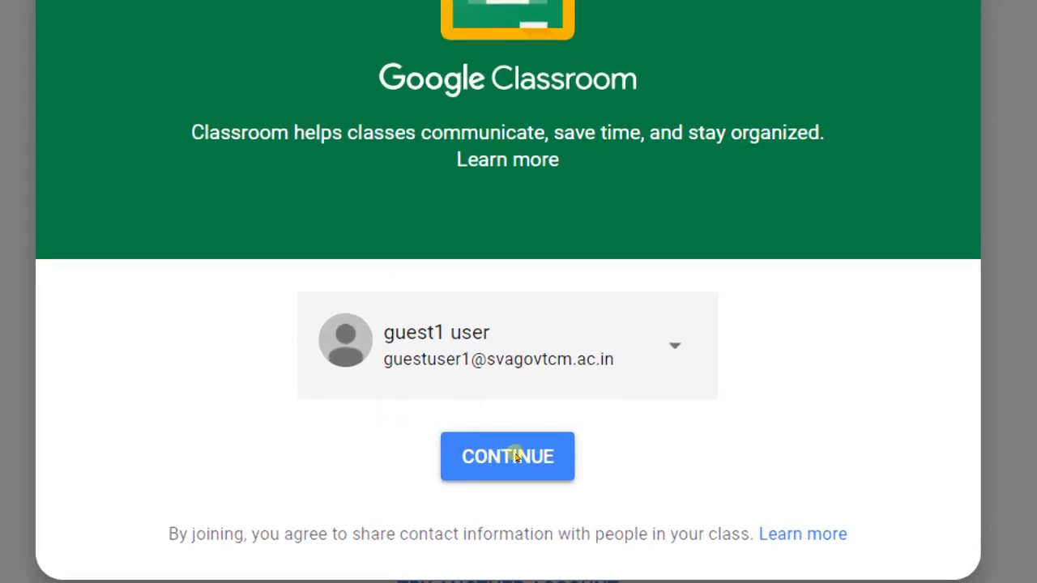
Continue into Google Classroom with the signed-in account and choose the teacher role.
left_click(516, 446)
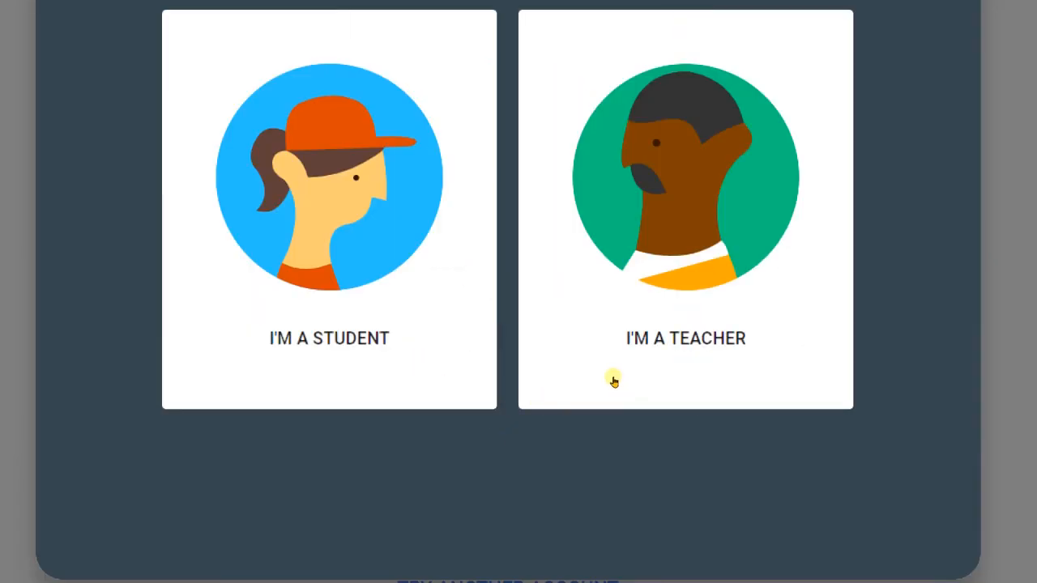
left_click(609, 377)
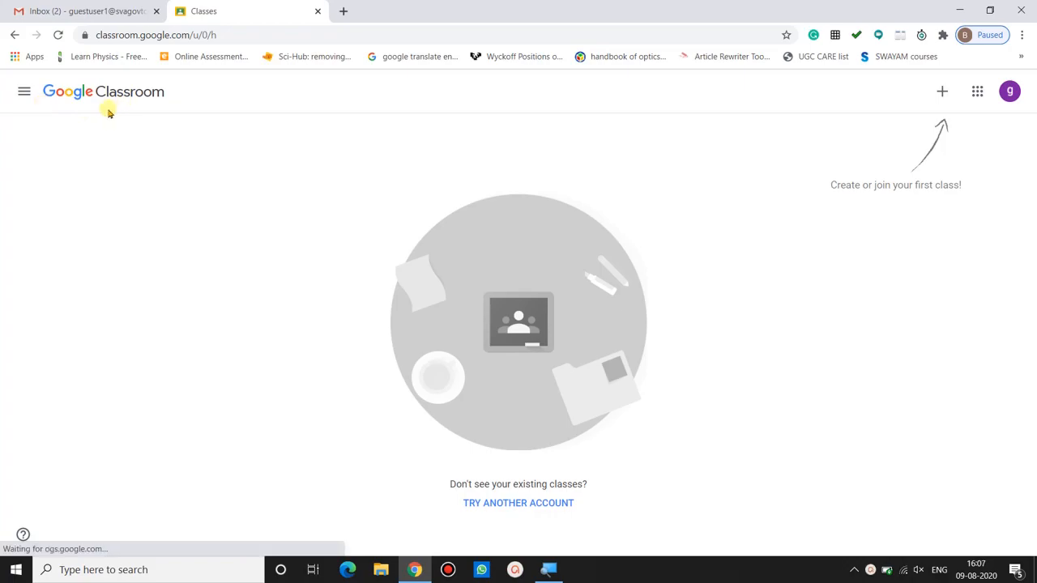
Browse the Classroom main menu, the Google apps list and the account menu.
left_click(24, 96)
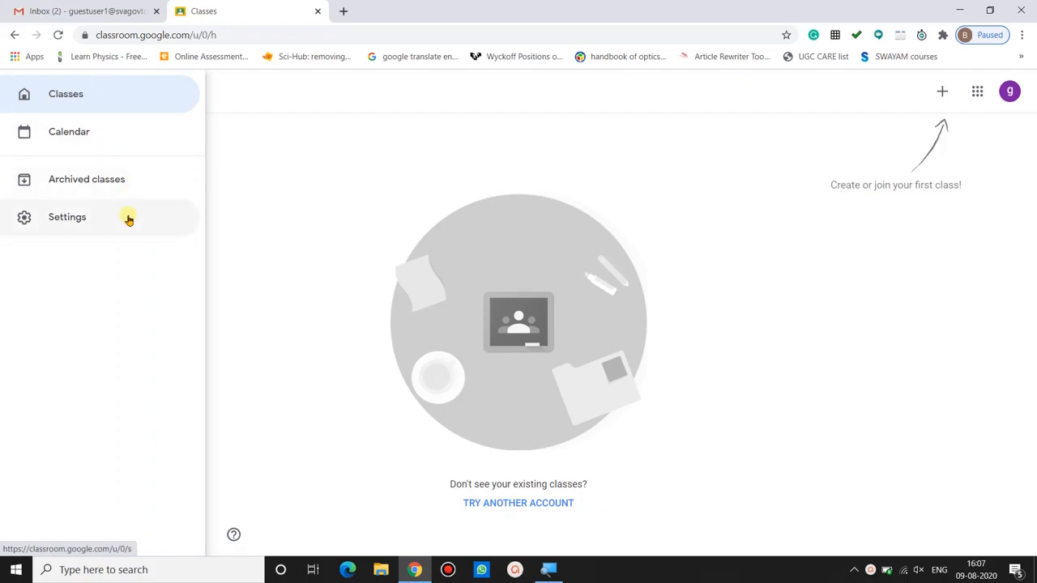
left_click(300, 319)
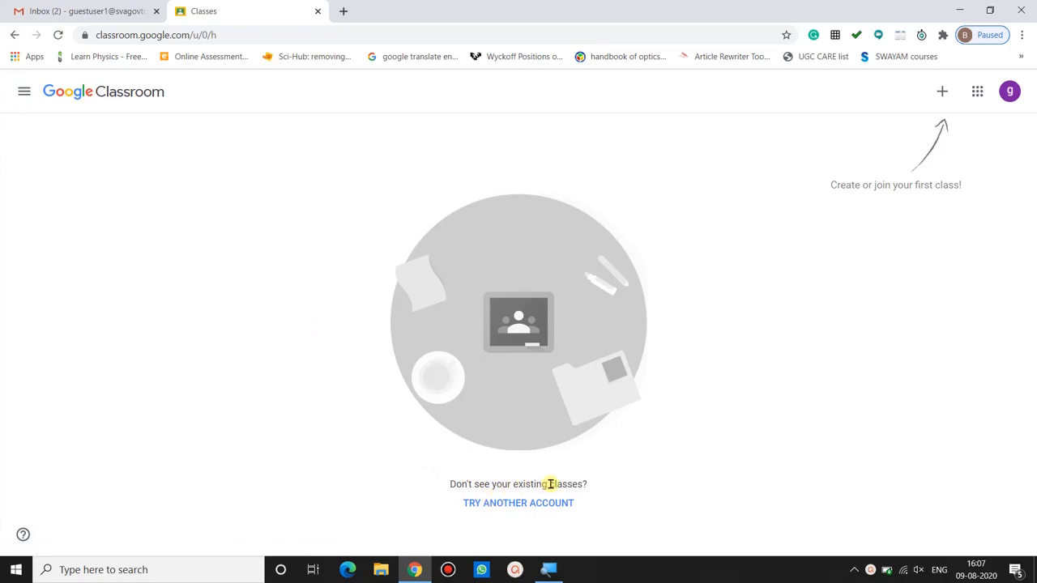
left_click(980, 92)
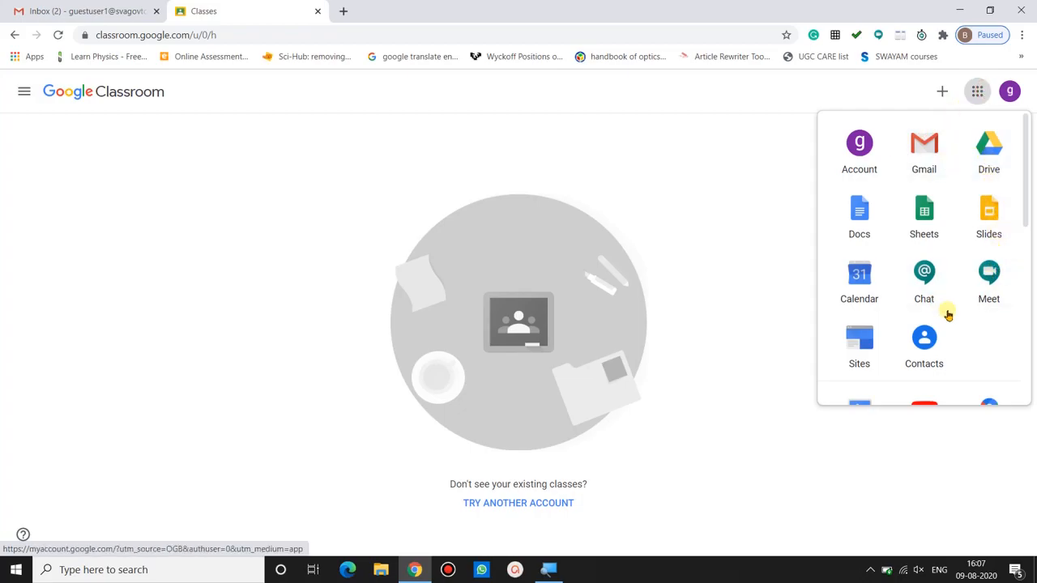
left_click_drag(1028, 212, 1029, 113)
left_click(1013, 96)
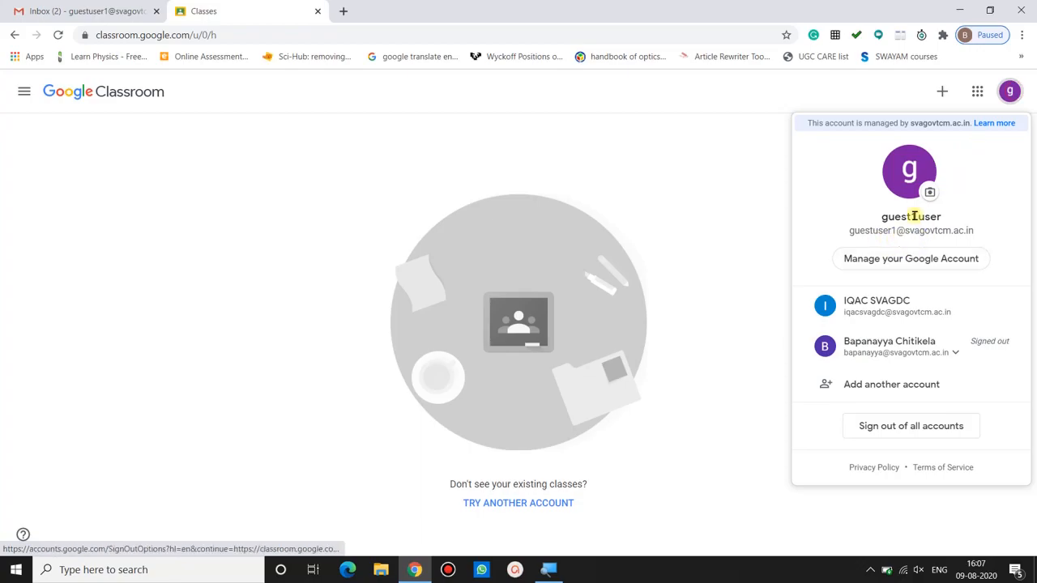
left_click(748, 215)
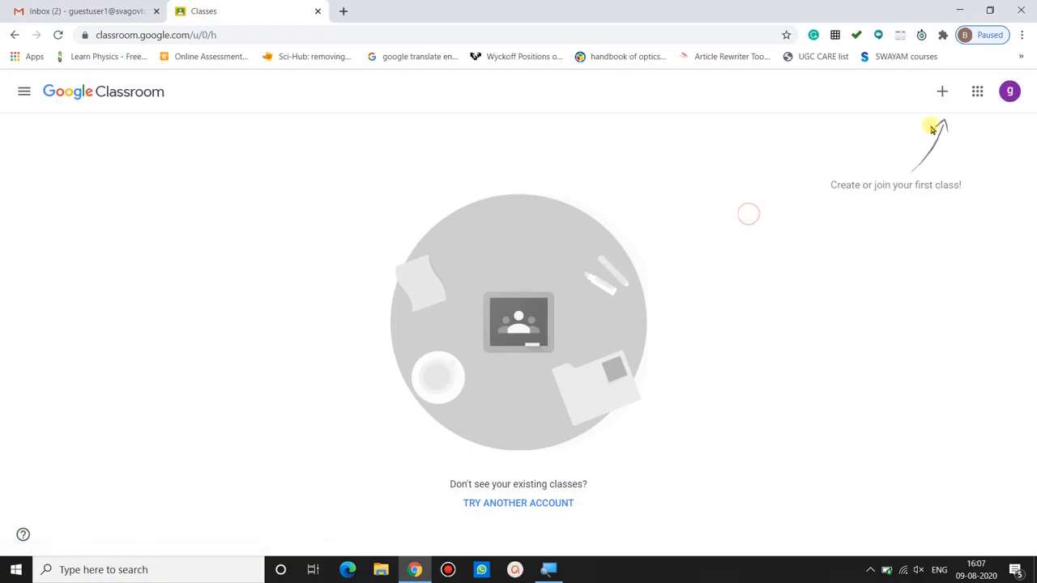
Start creating a new class and name it Thermodynamics - Physics Paper IV.
left_click(942, 94)
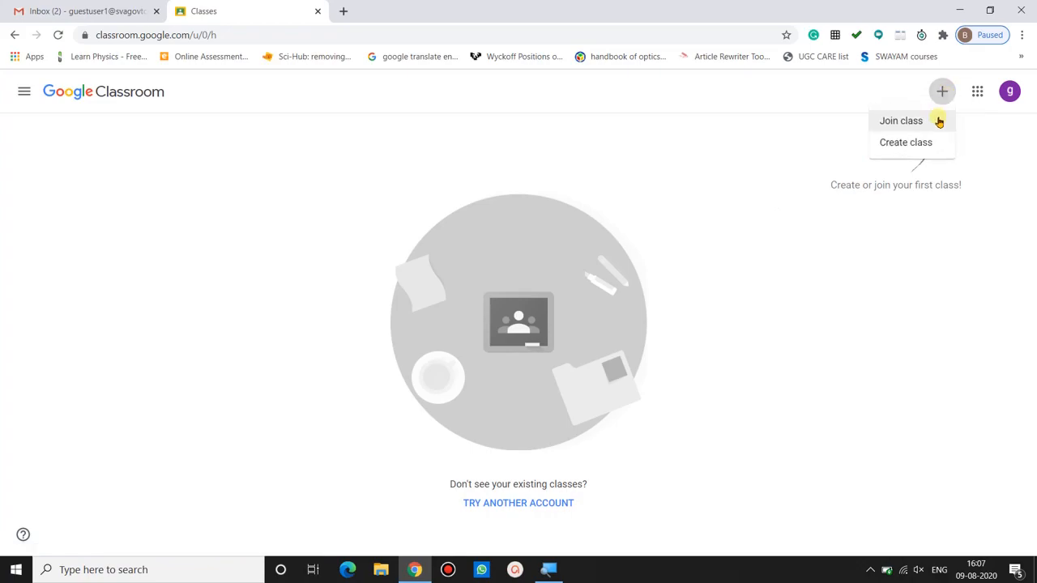
left_click(907, 142)
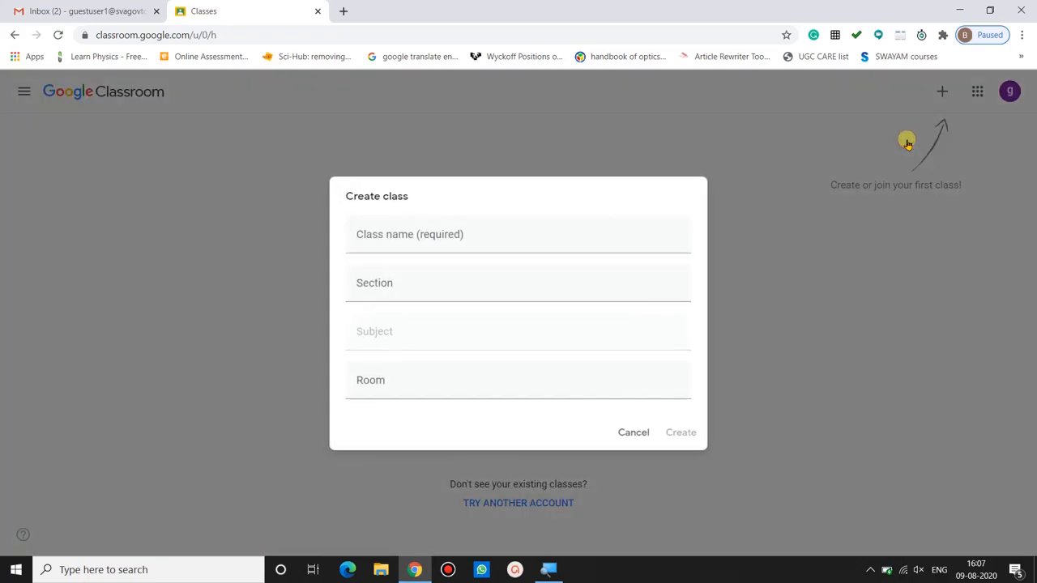
left_click(437, 223)
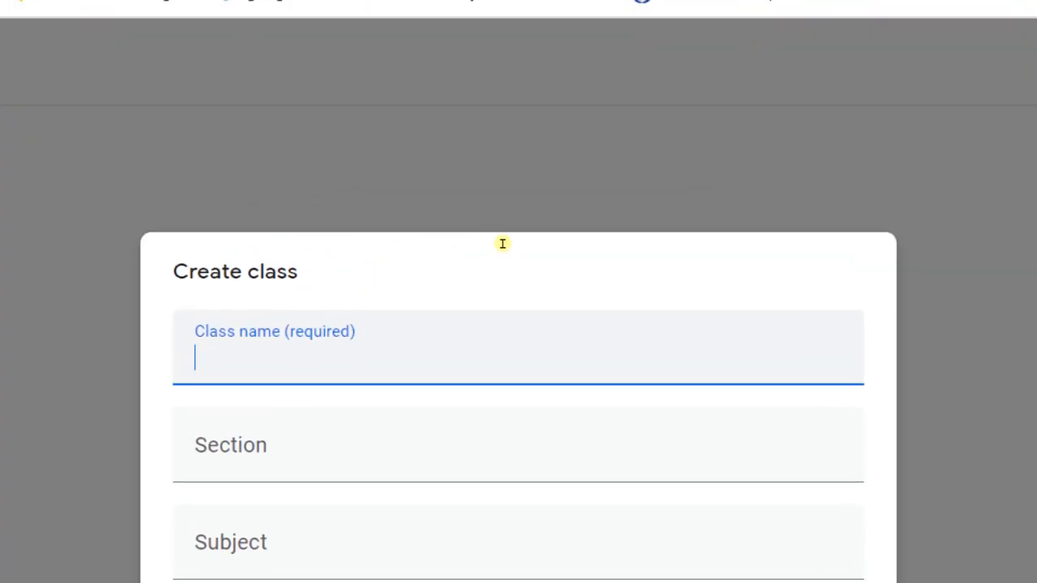
type("hermody")
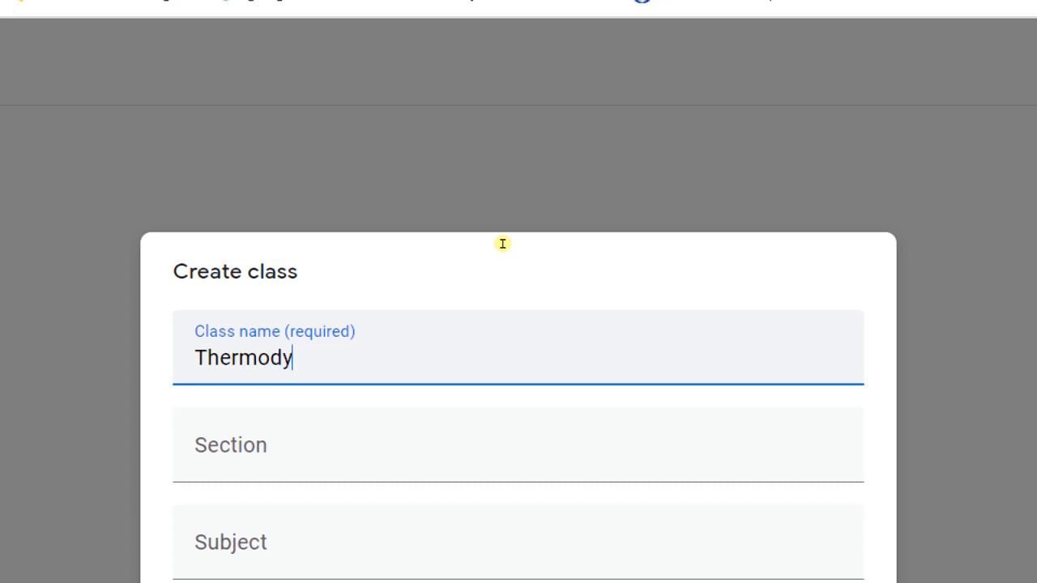
type("namics - Physics Paper IV")
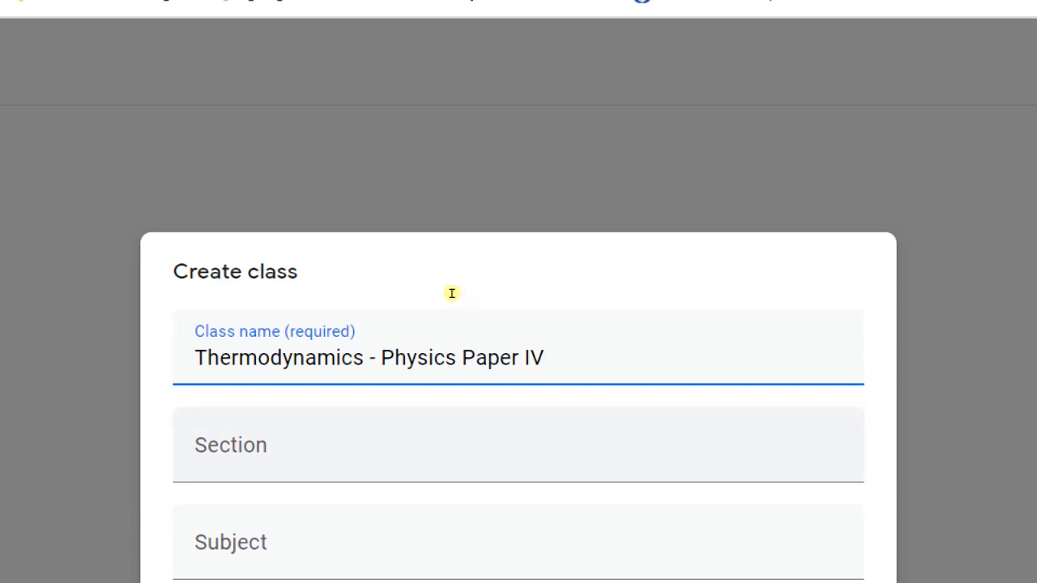
Enter the class section as II MPC [EM] & MPCS.
key("Tab")
type("II MPC ")
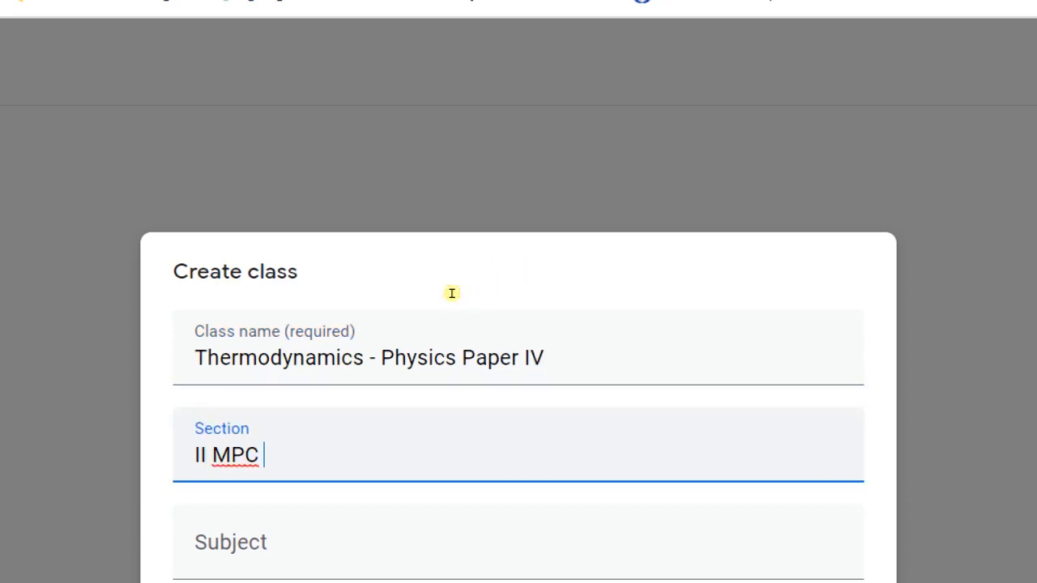
type("& MPCS")
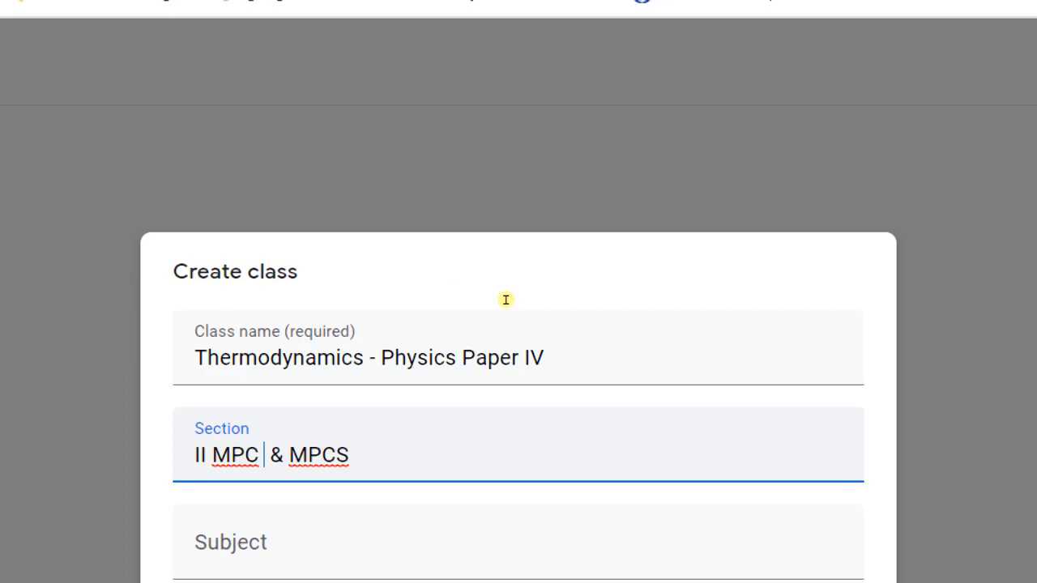
type("[] ")
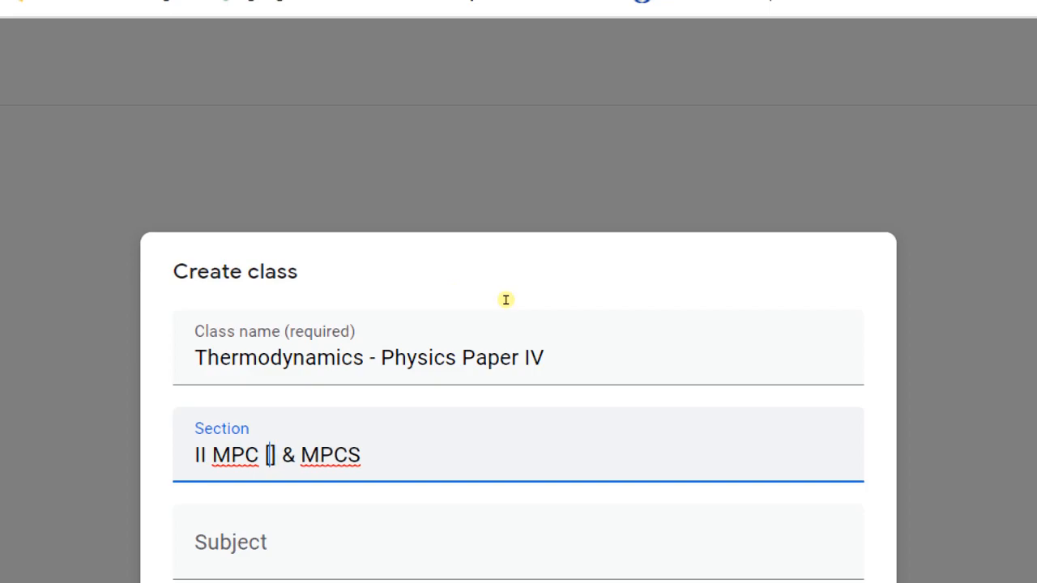
type("EM")
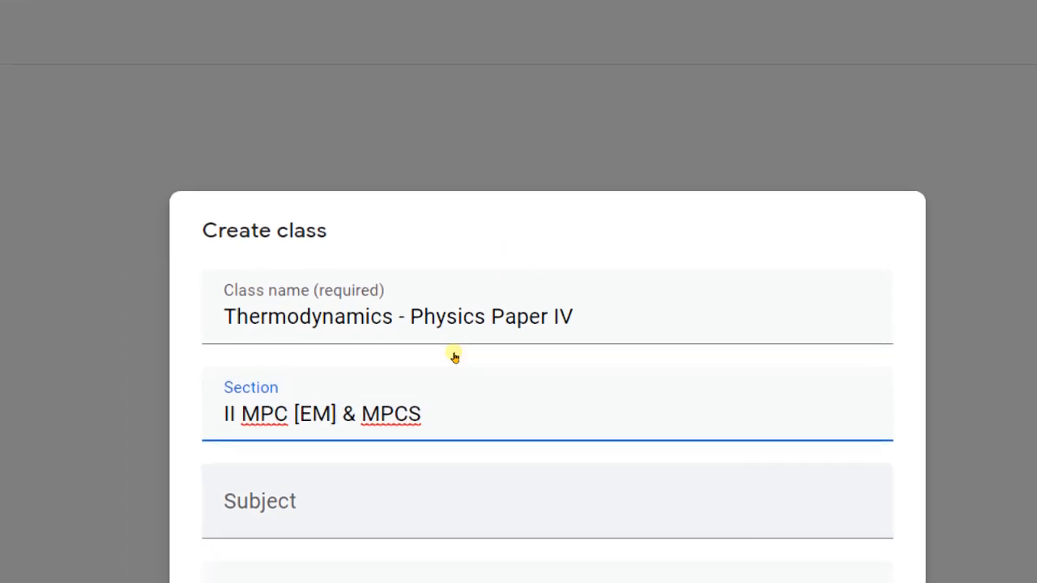
Fill in the subject Physics and room 115, then create the class.
key("Tab")
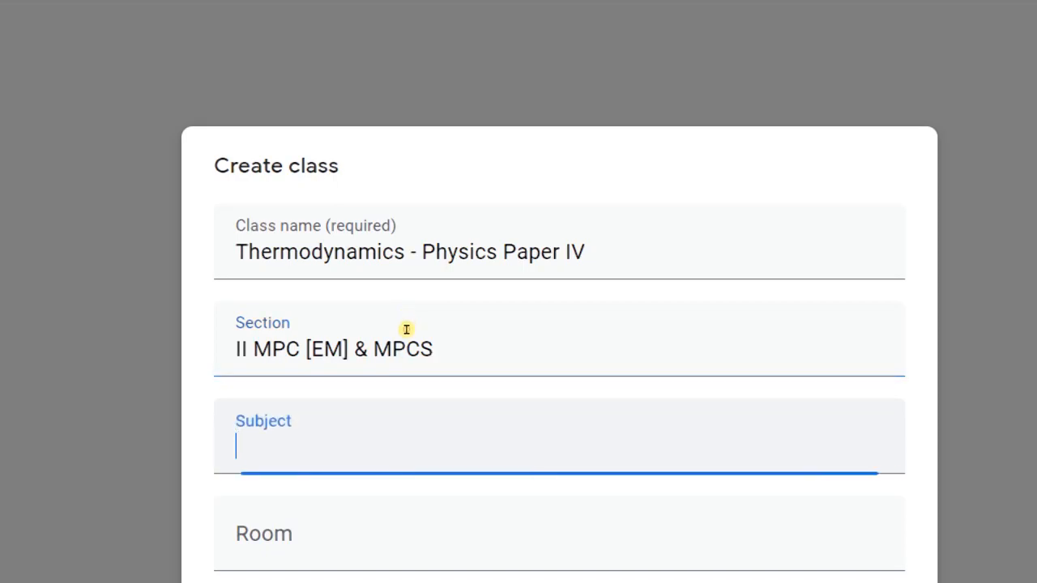
type("Physics")
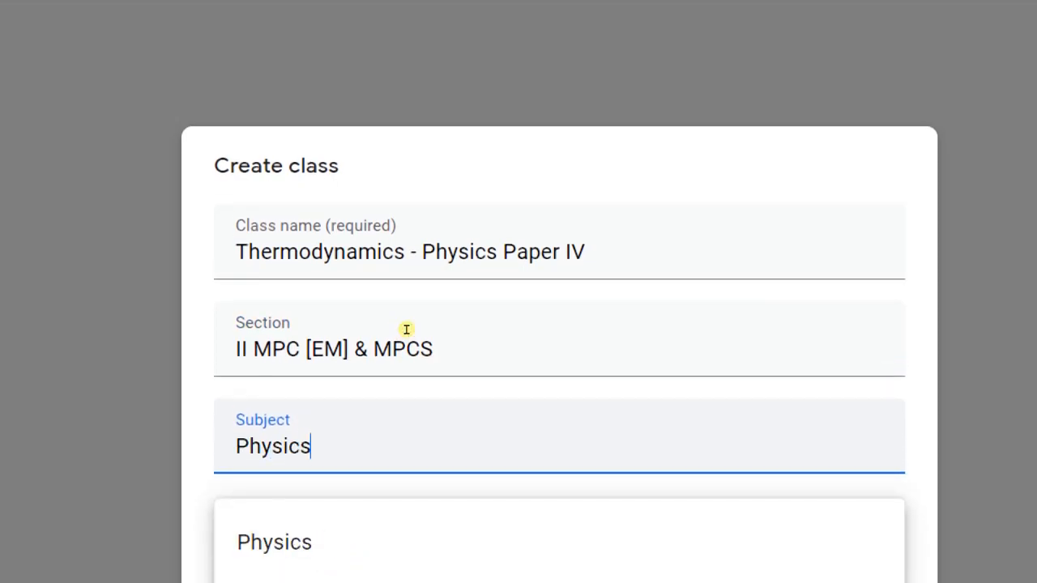
key("Escape")
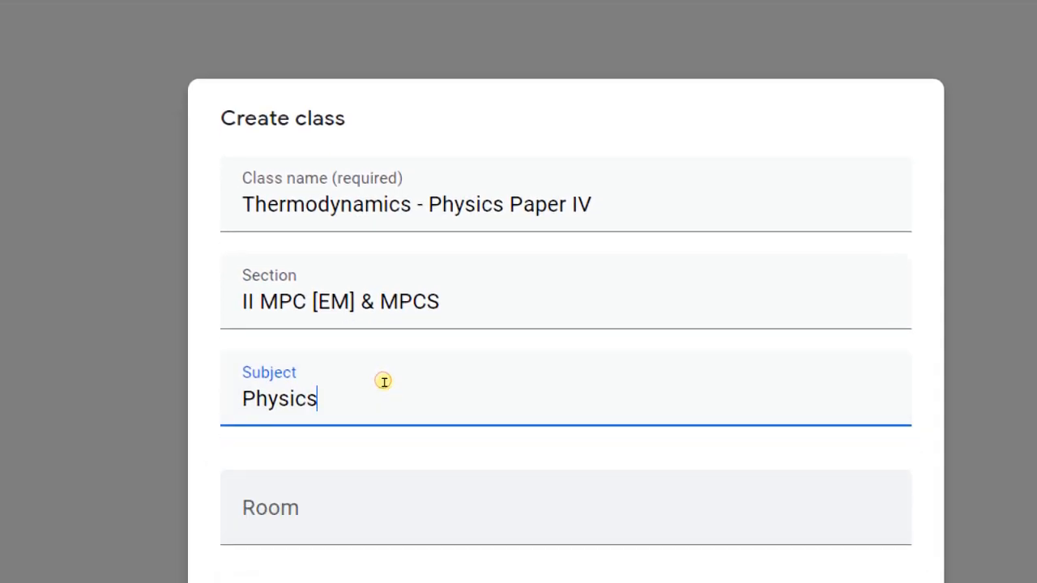
key("Tab")
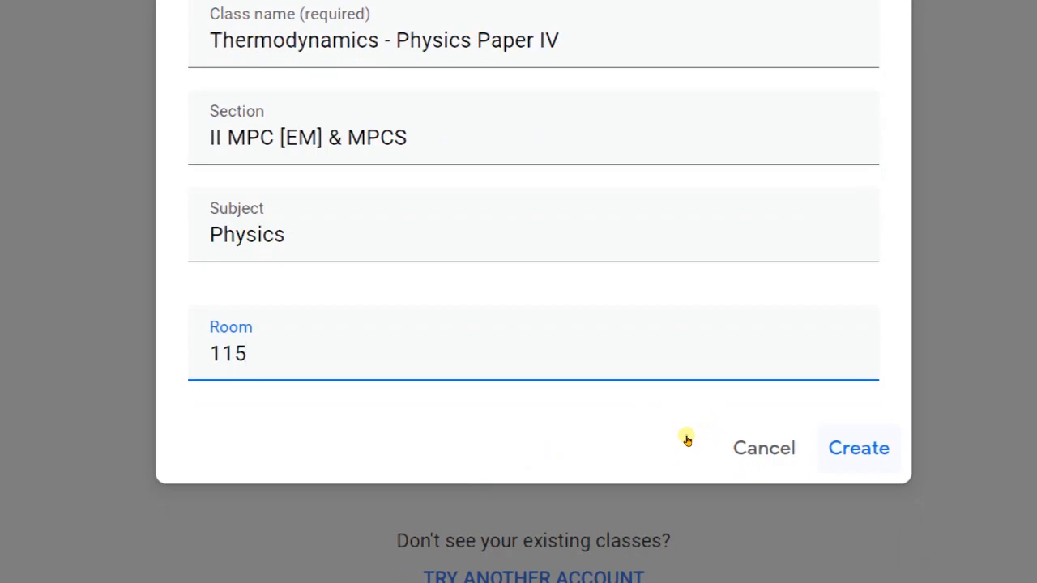
key("Return")
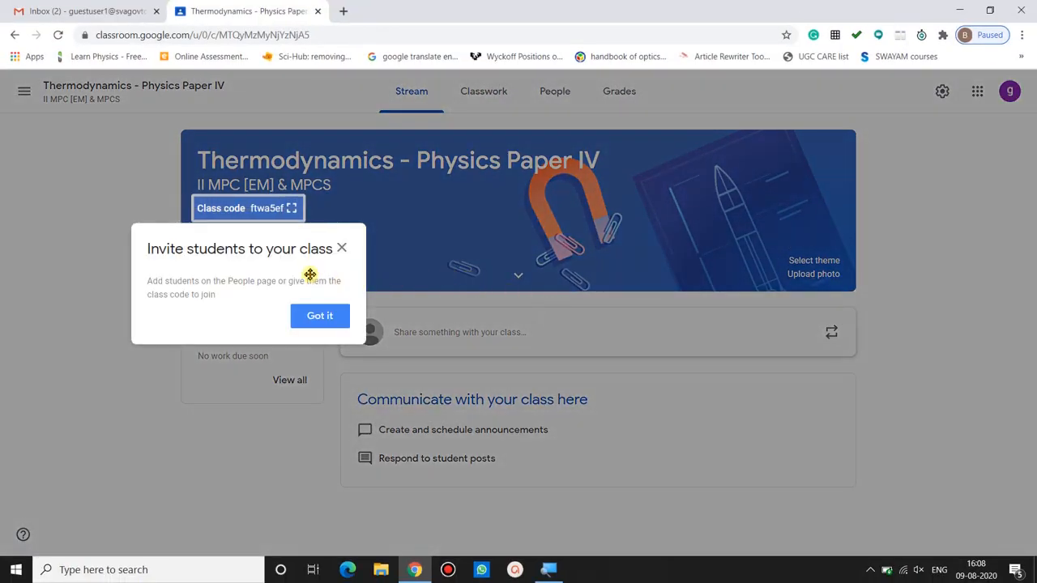
Dismiss the invite tip, then display the class code enlarged and close it.
left_click(319, 316)
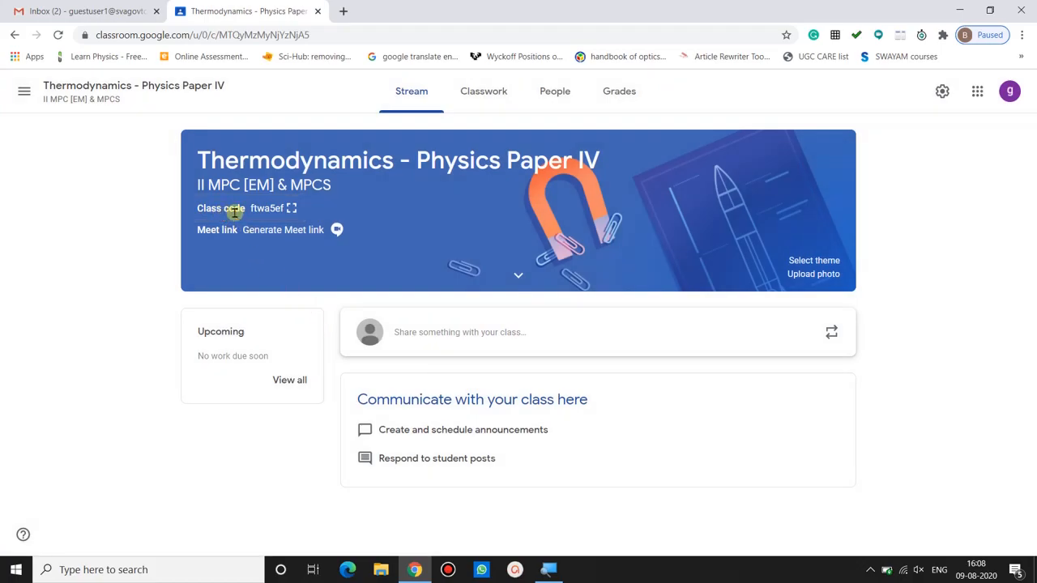
left_click(289, 207)
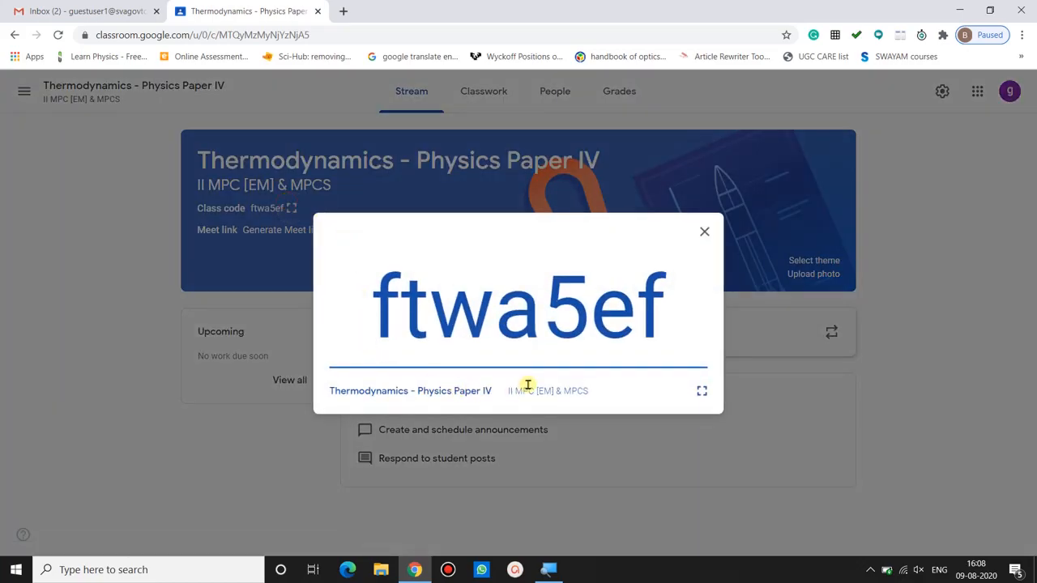
left_click(704, 231)
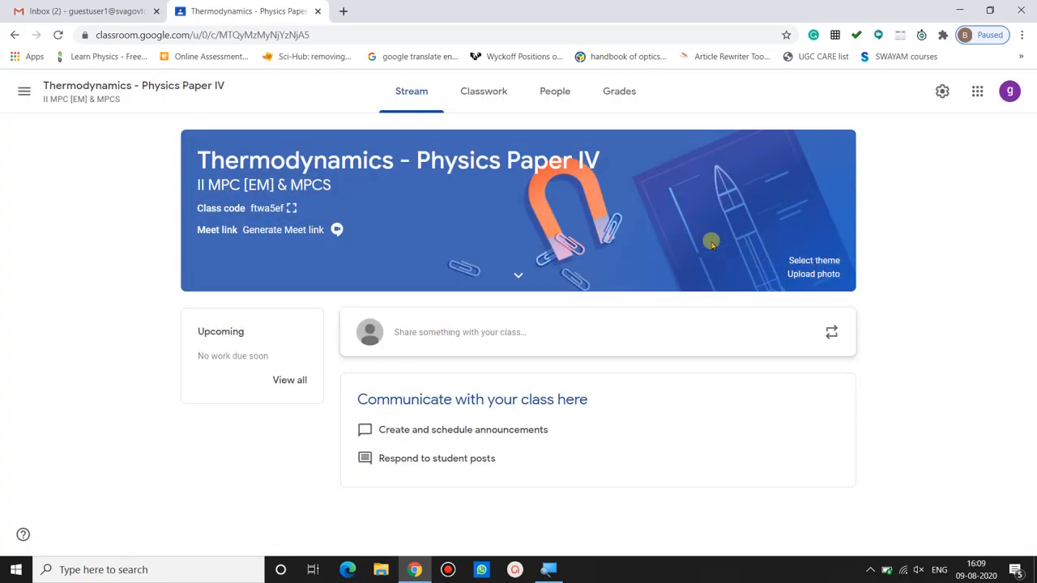
Apply the Math & Science theme with the notebook and glasses illustration to the class banner.
left_click(804, 261)
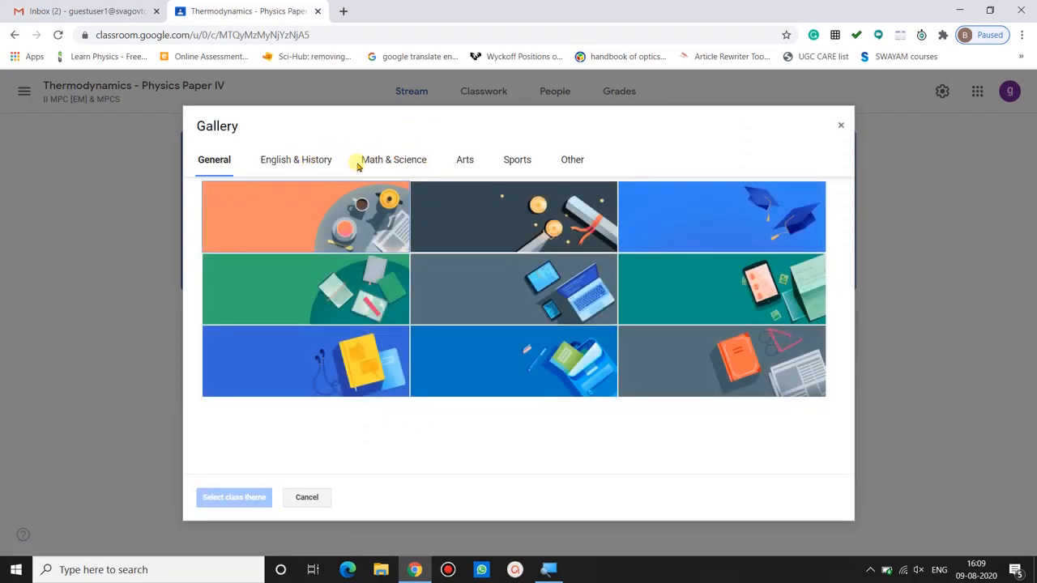
left_click(398, 160)
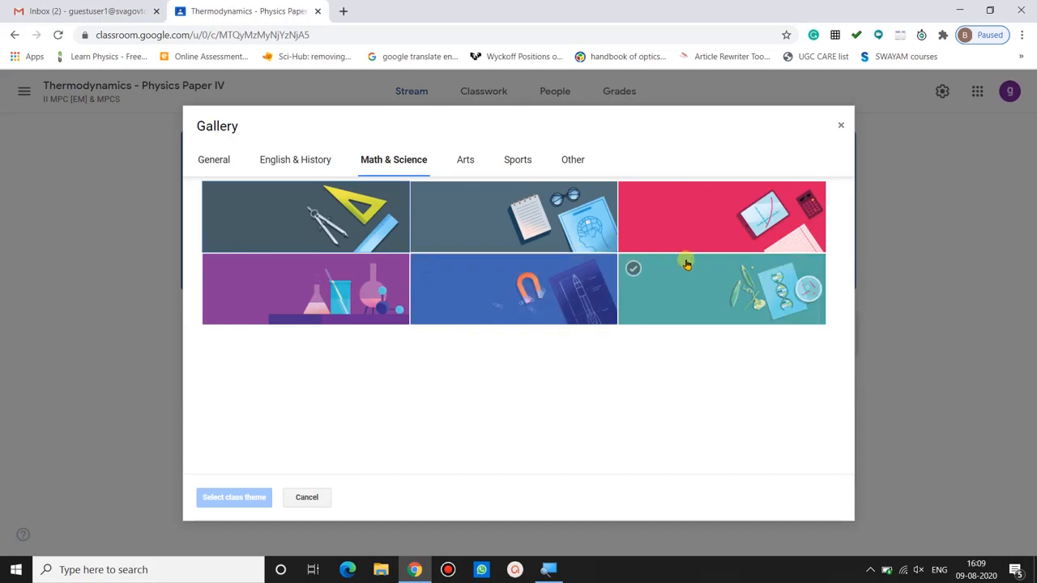
left_click(583, 218)
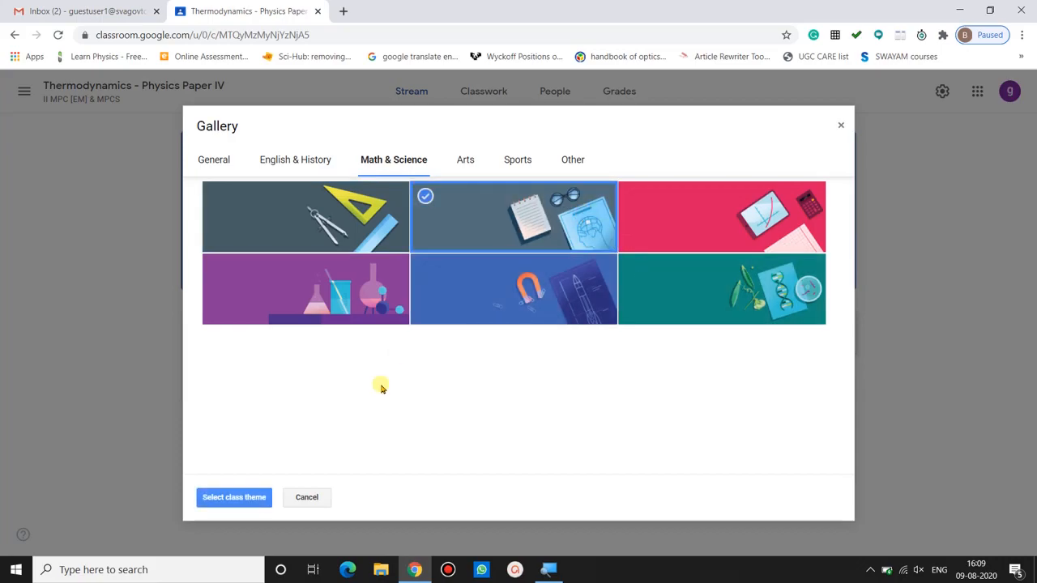
left_click(235, 497)
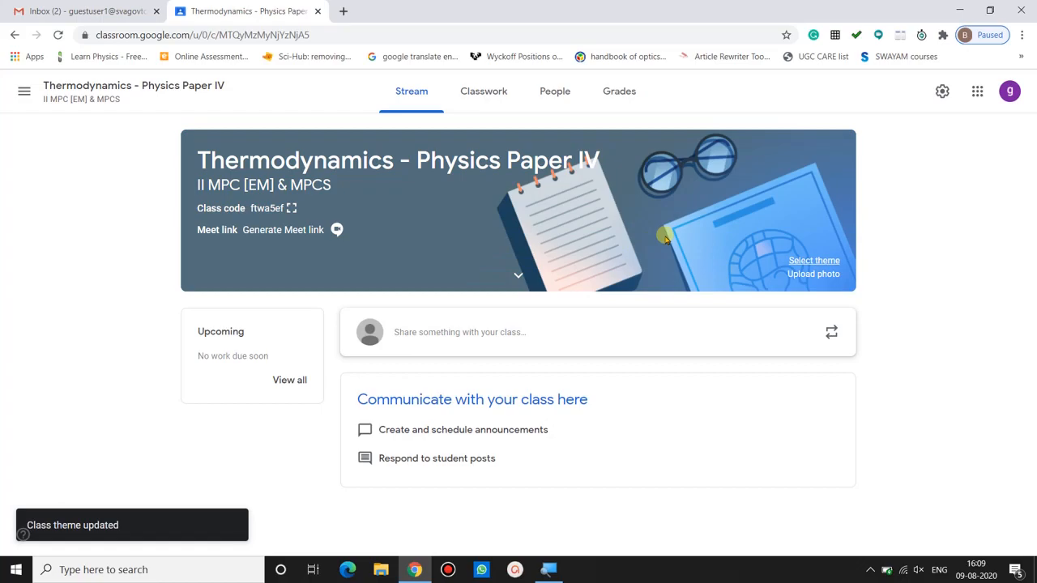
left_click(813, 274)
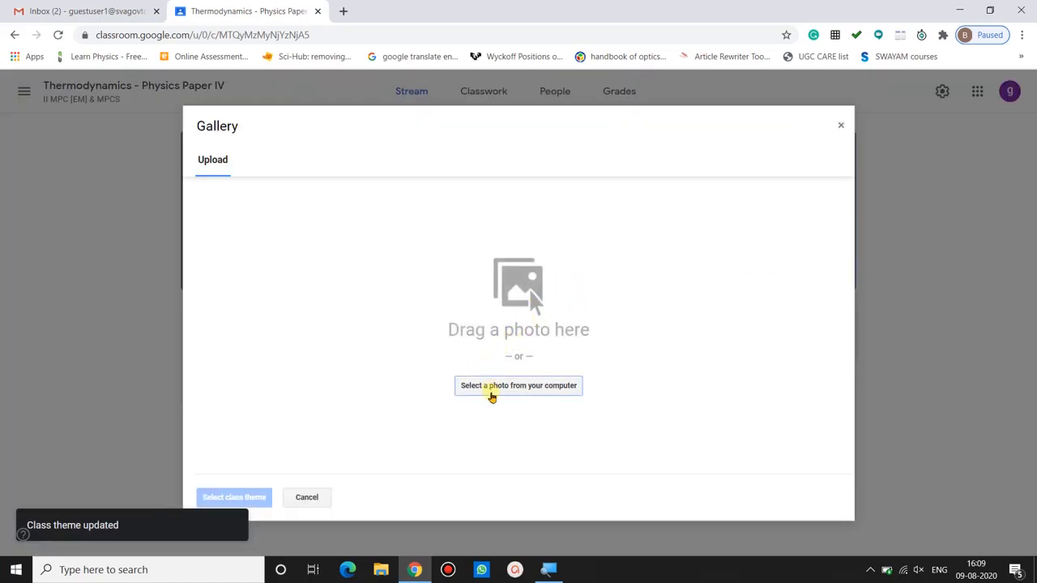
left_click(308, 498)
left_click(502, 336)
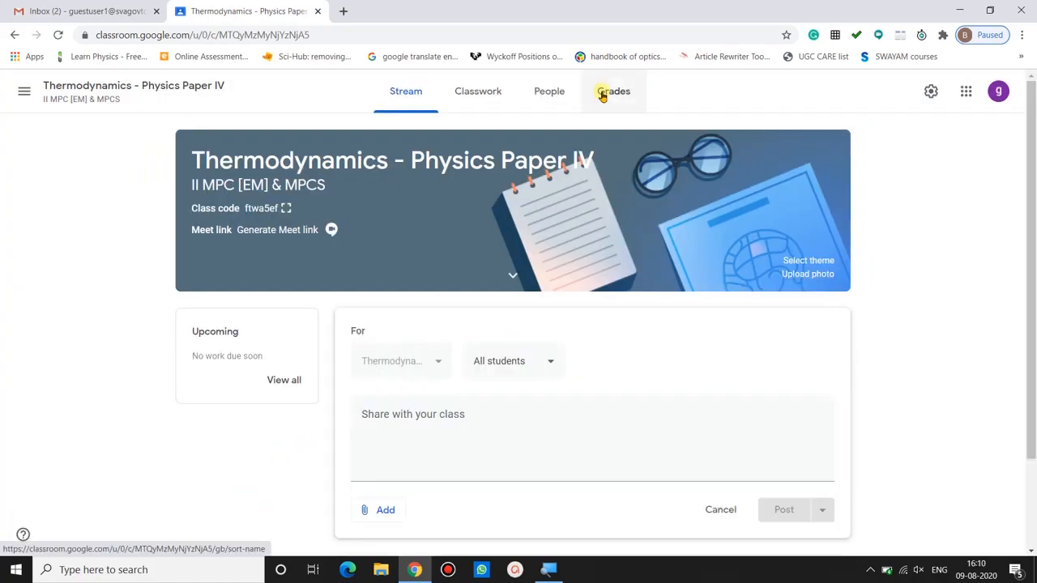
Open the class's People page, start inviting students and enter a class group's college e-mail address.
left_click(554, 92)
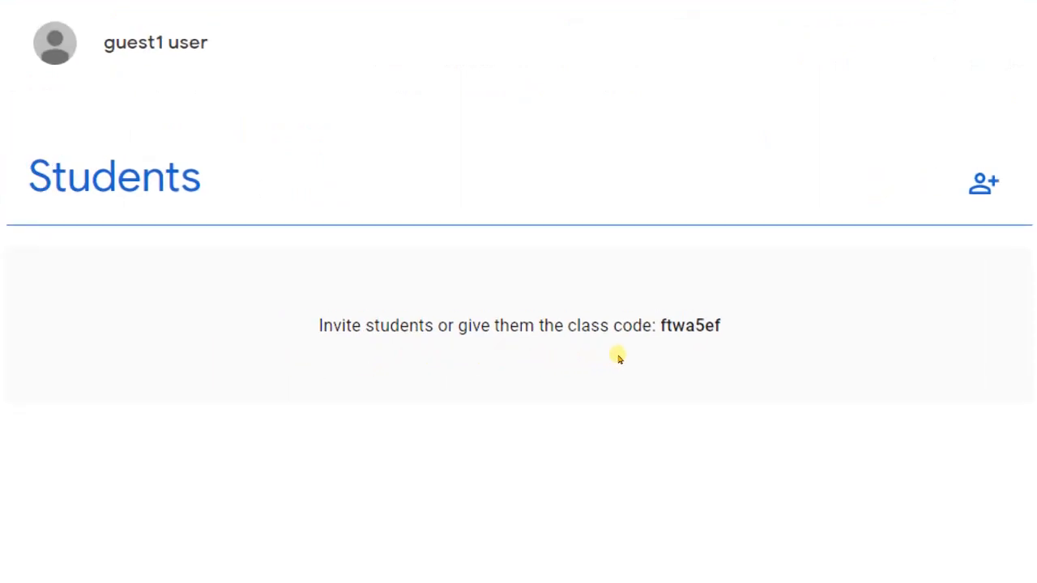
left_click(942, 208)
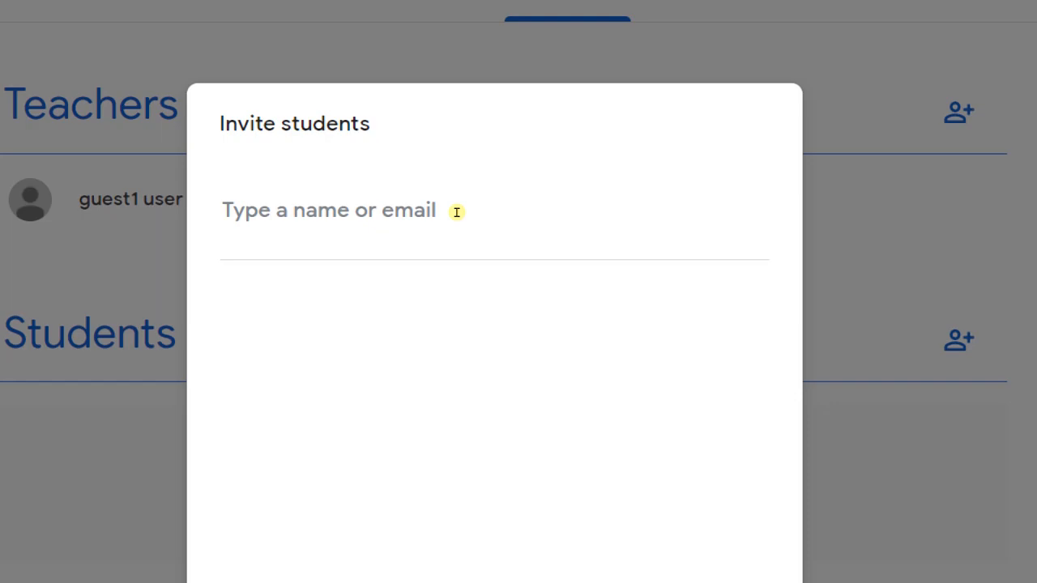
left_click(456, 212)
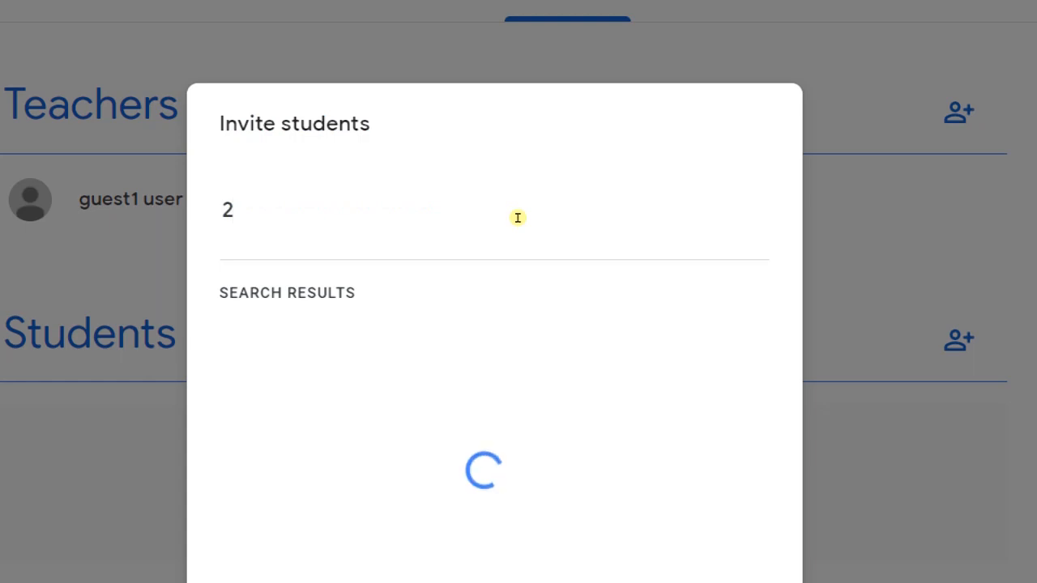
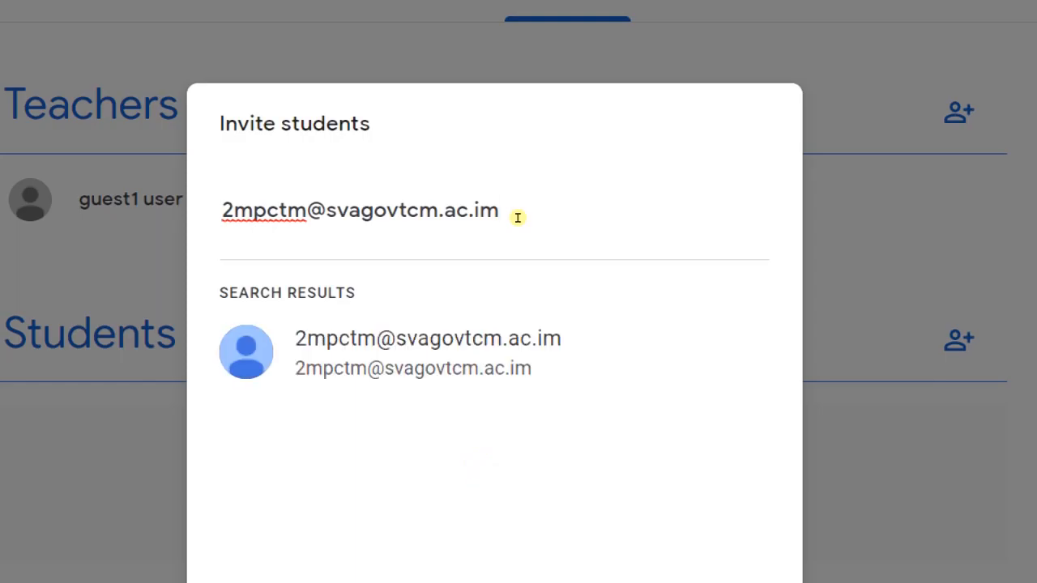
Edit the invitee address repeatedly to search for other class group e-mail addresses.
key("BackSpace")
type("n")
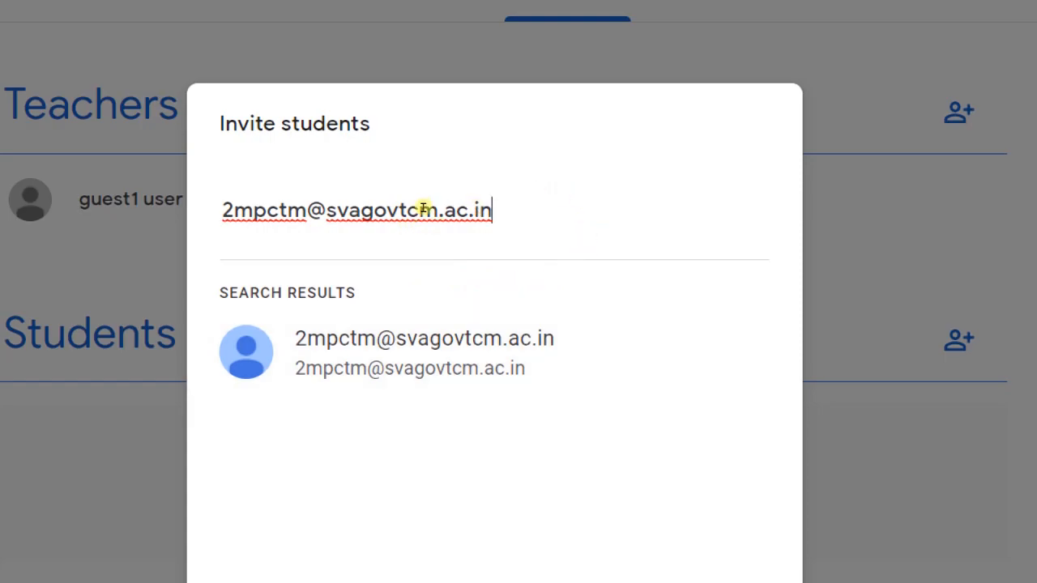
key("BackSpace")
type("e")
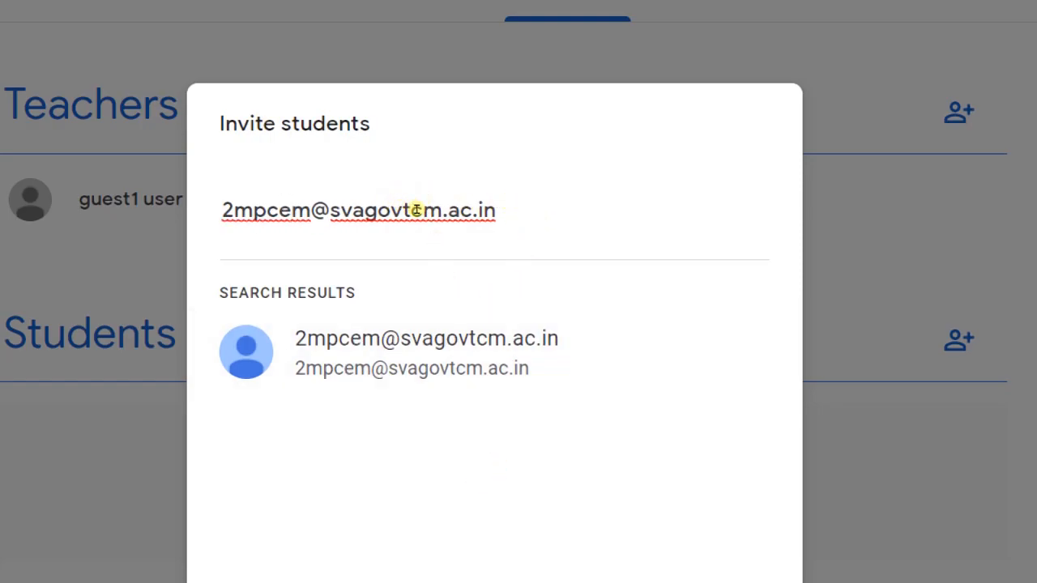
key("BackSpace")
key("BackSpace")
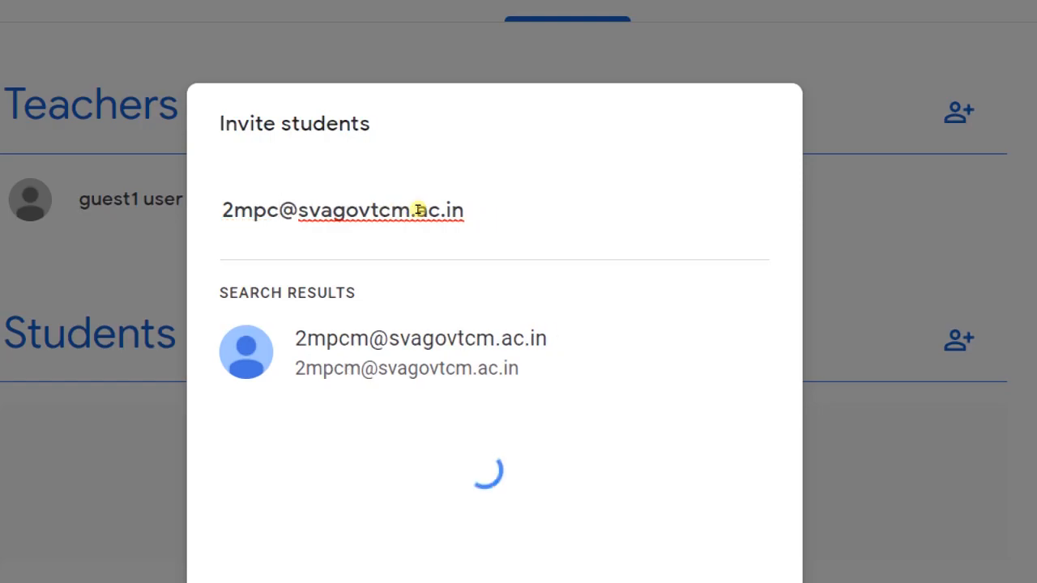
type("s")
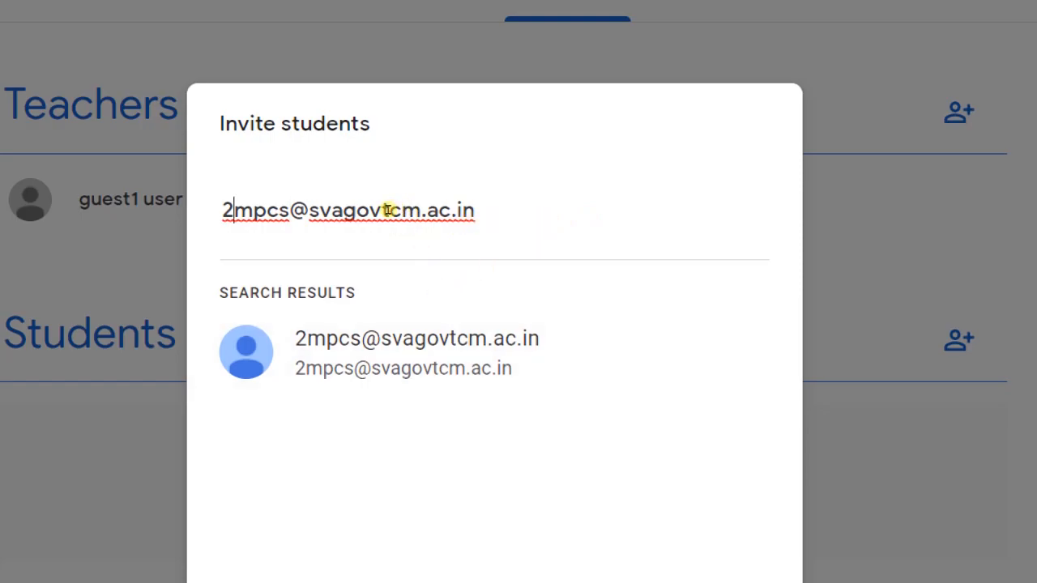
key("BackSpace")
type("3")
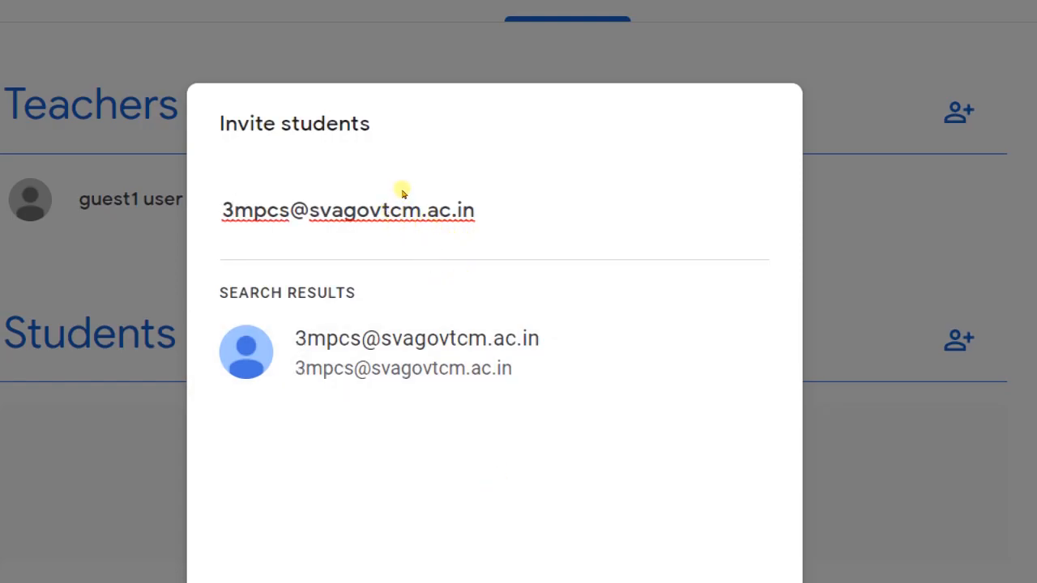
left_click(416, 204)
key("BackSpace")
type("em")
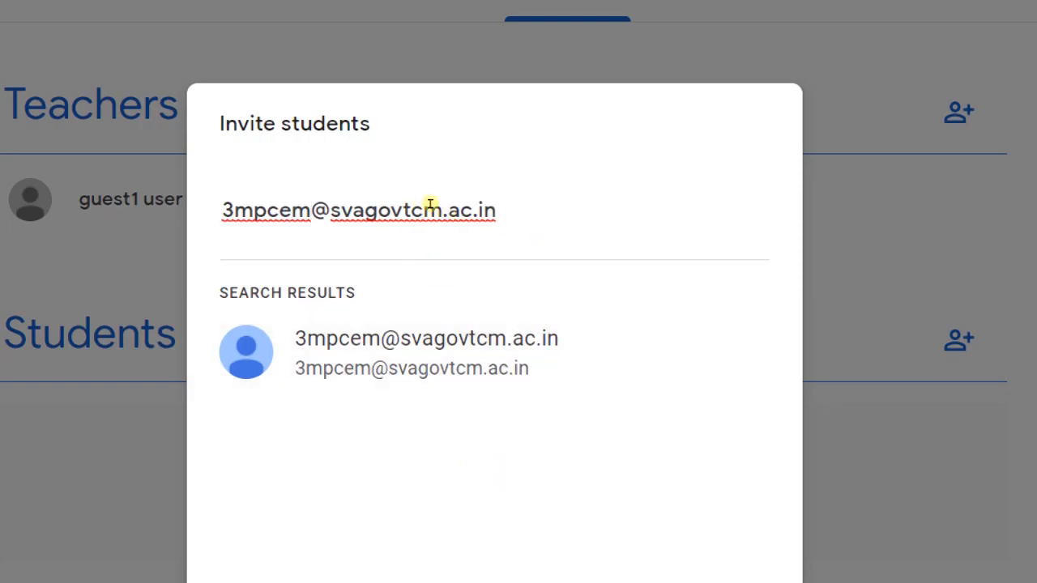
key("BackSpace")
key("BackSpace")
type("s")
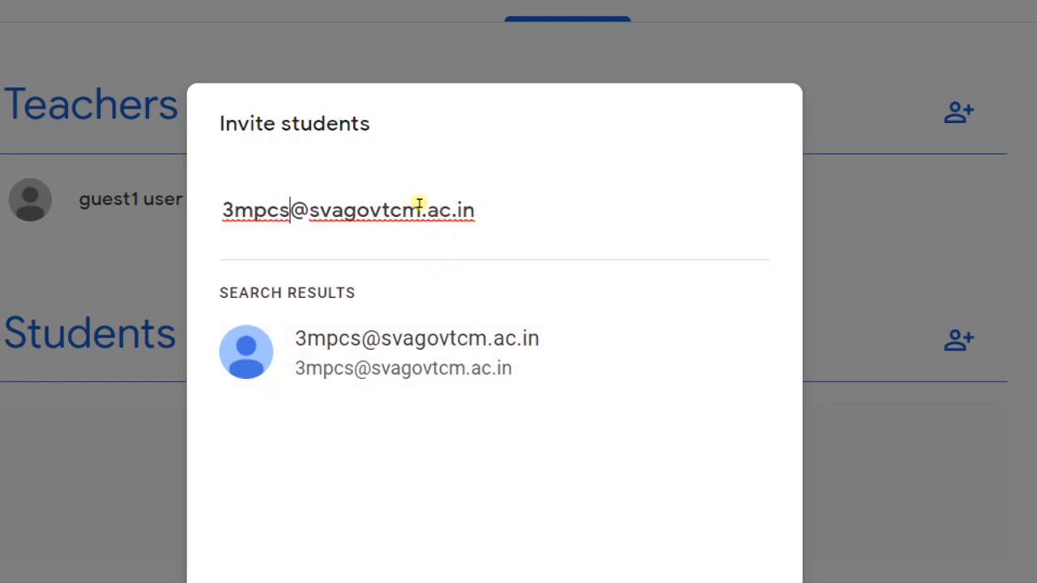
Keep editing the invitee address to search for further class group e-mail addresses at the college domain.
key("BackSpace")
key("BackSpace")
key("BackSpace")
key("BackSpace")
key("BackSpace")
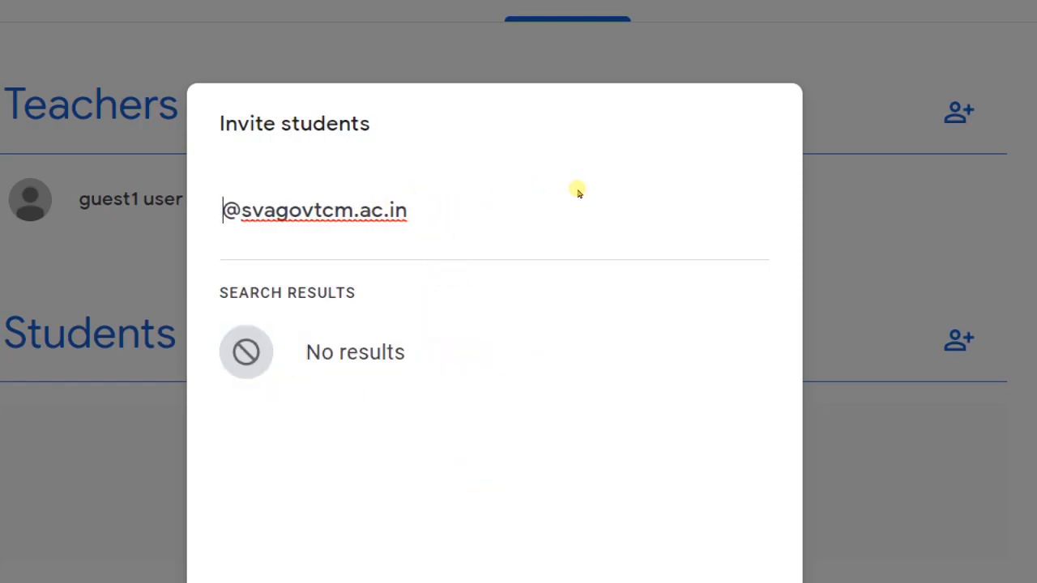
type("1bcom")
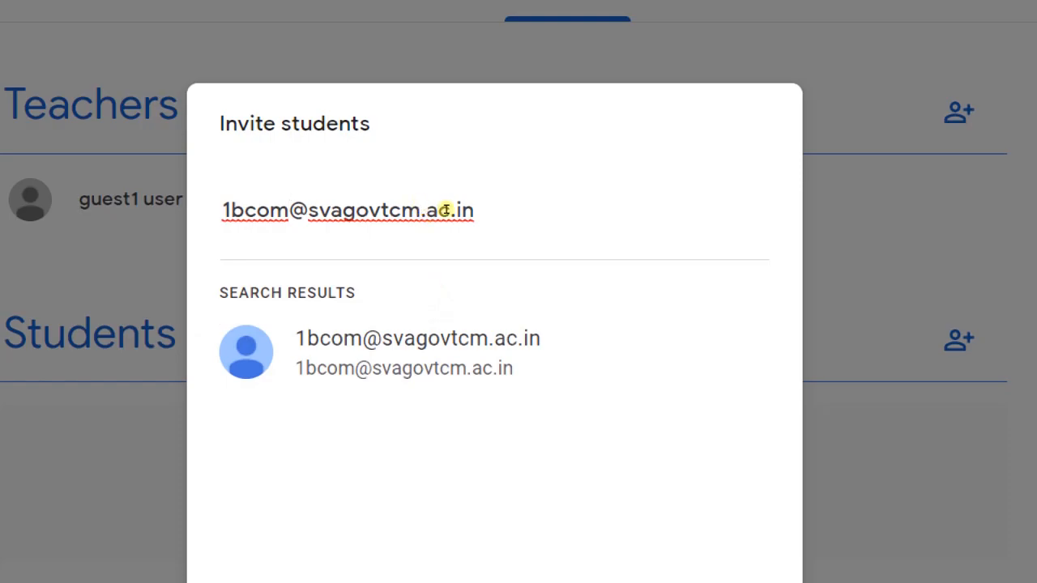
type("ca")
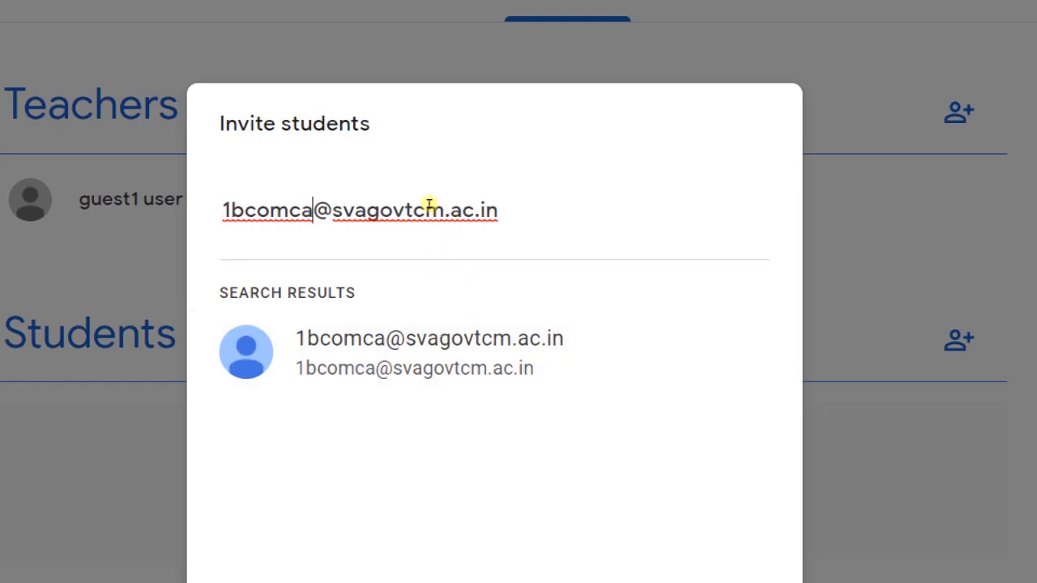
key("BackSpace")
key("BackSpace")
key("BackSpace")
key("BackSpace")
key("BackSpace")
type("a")
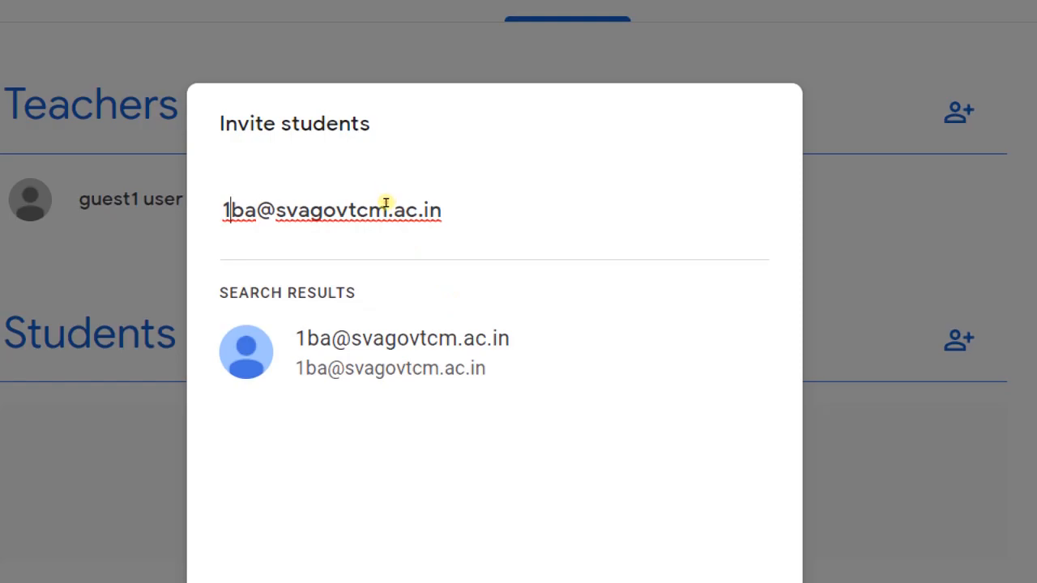
key("BackSpace")
type("2")
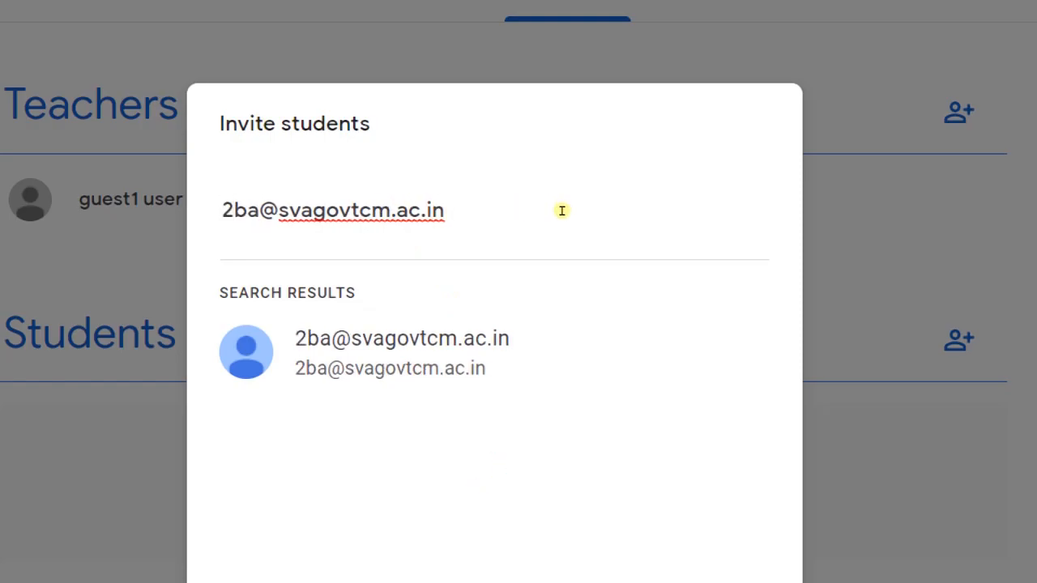
key("BackSpace")
type("3ba")
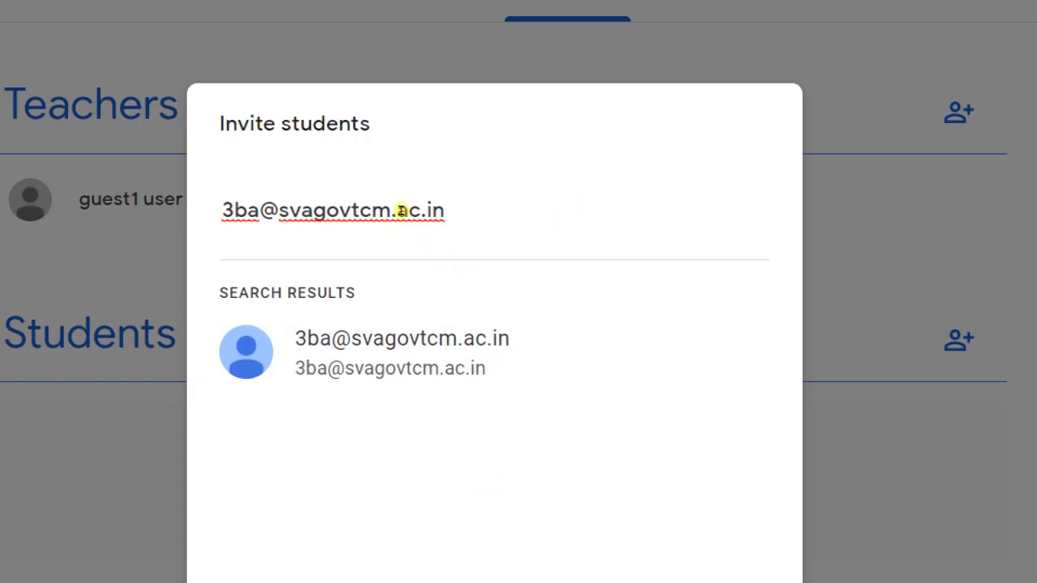
type("h")
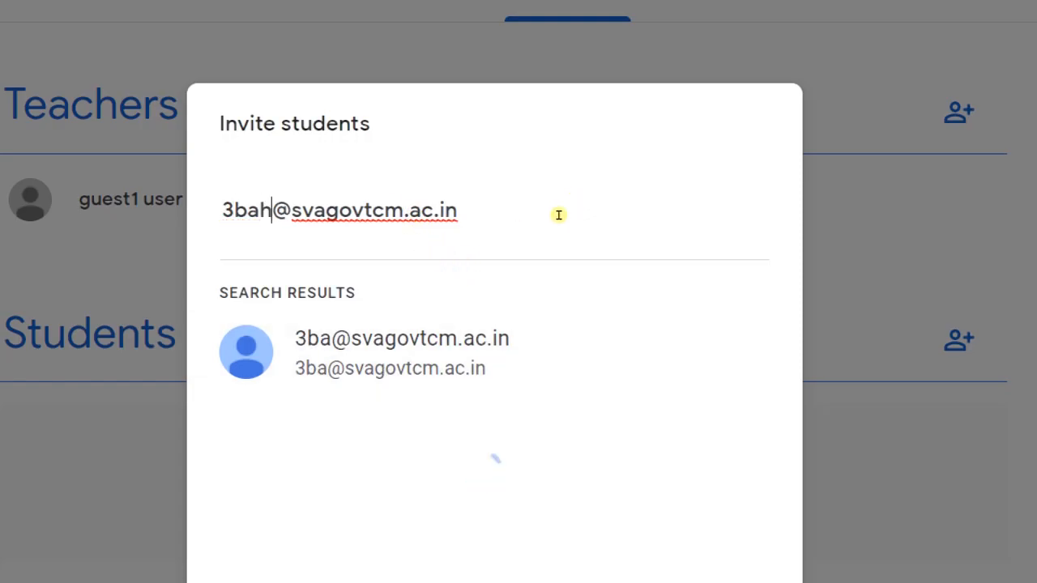
type("eca")
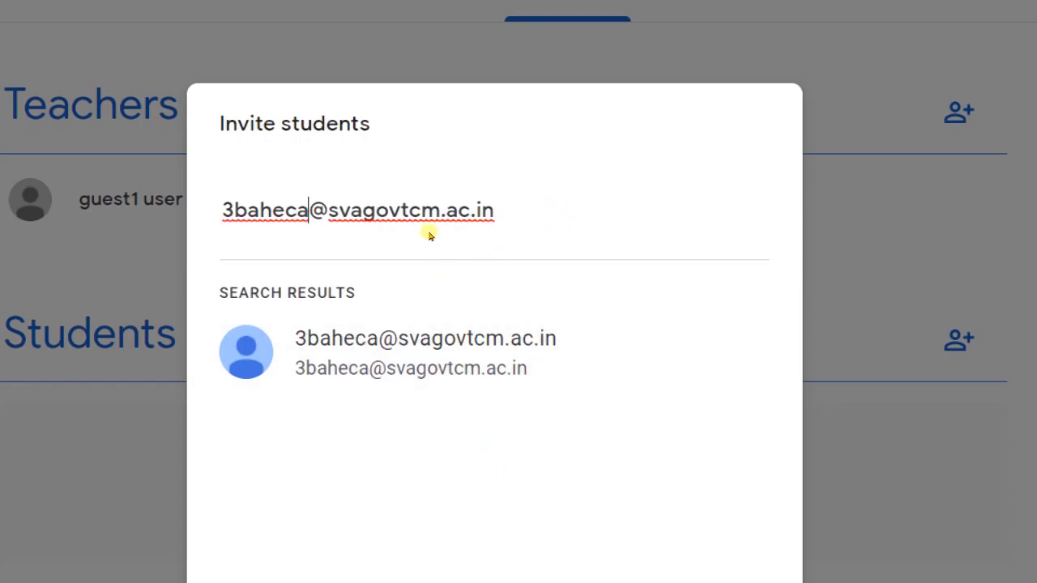
key("BackSpace")
key("BackSpace")
key("BackSpace")
key("BackSpace")
key("BackSpace")
key("BackSpace")
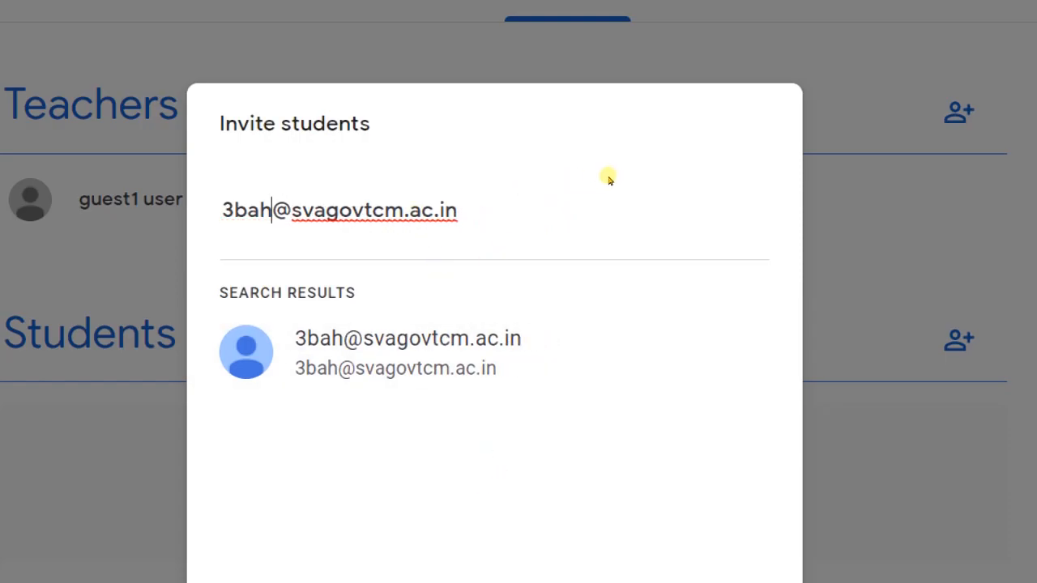
type("bcom")
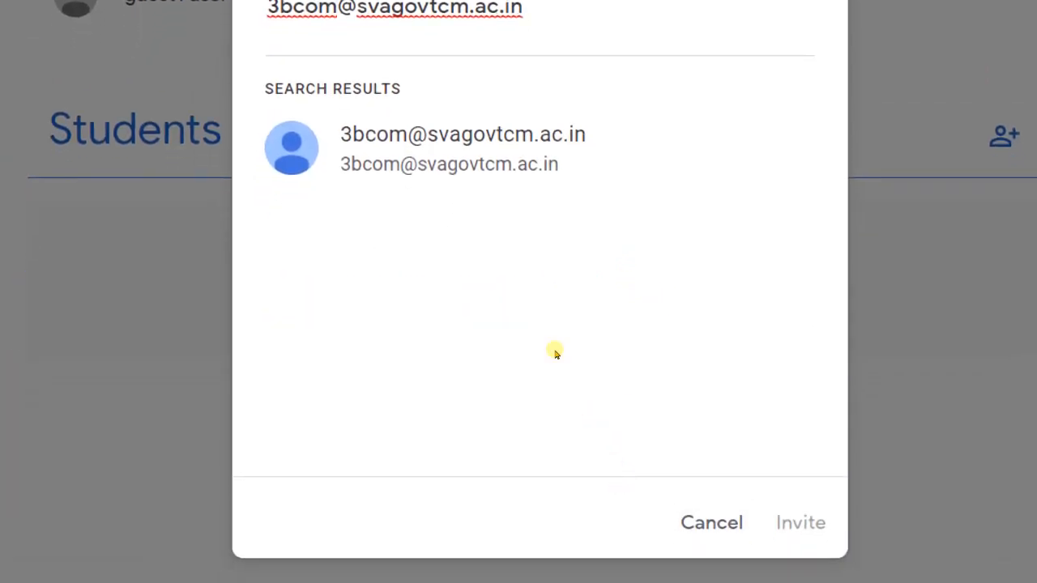
left_click(504, 281)
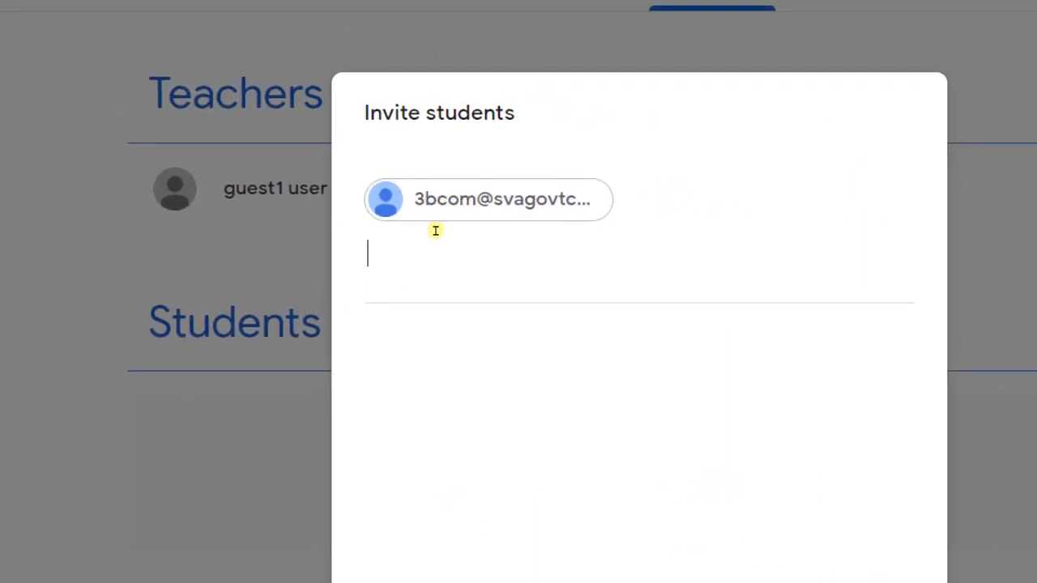
key("BackSpace")
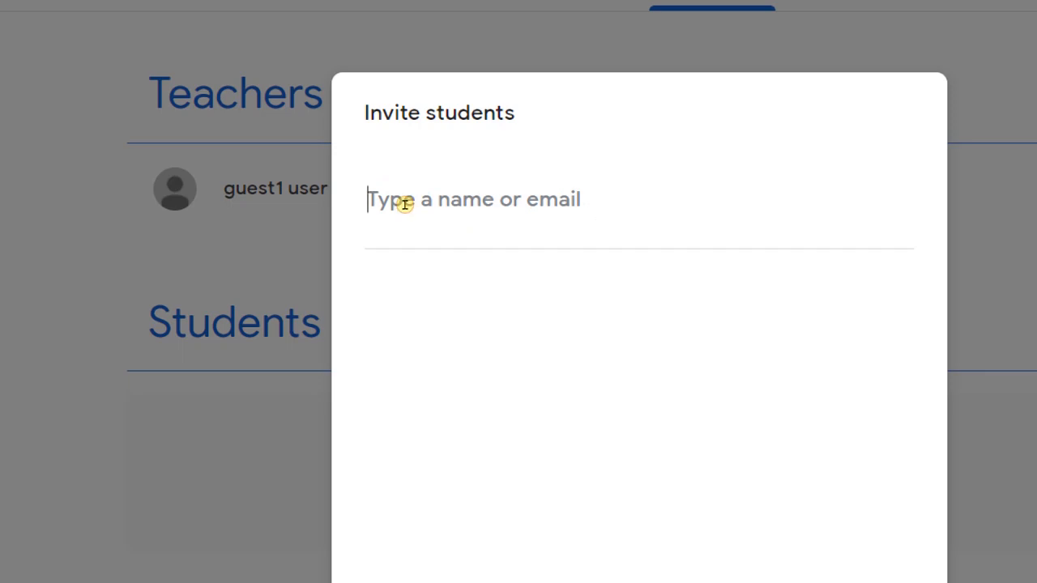
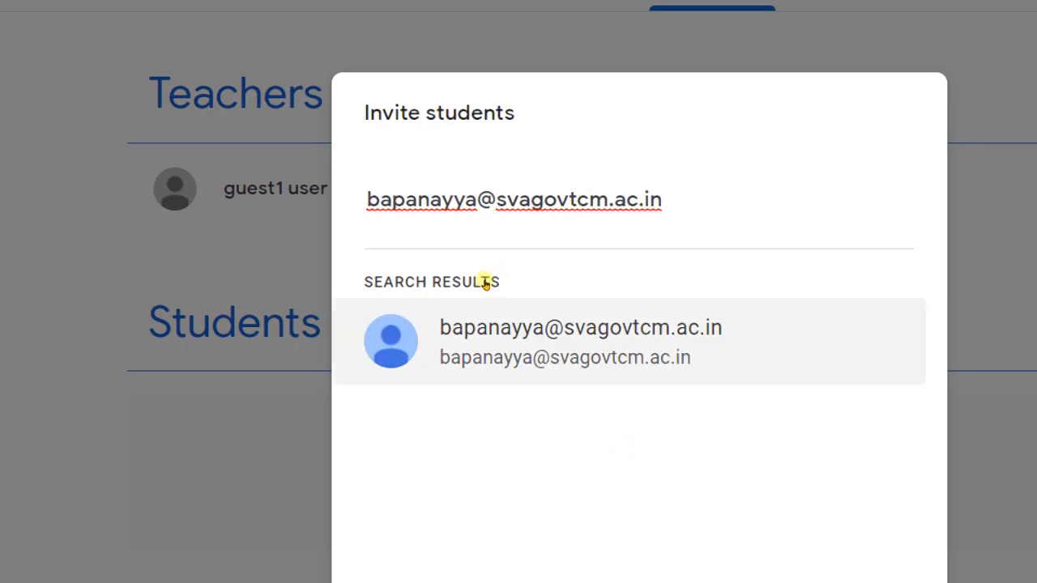
Invite a student by entering their full college e-mail address and selecting the matching result.
key("Return")
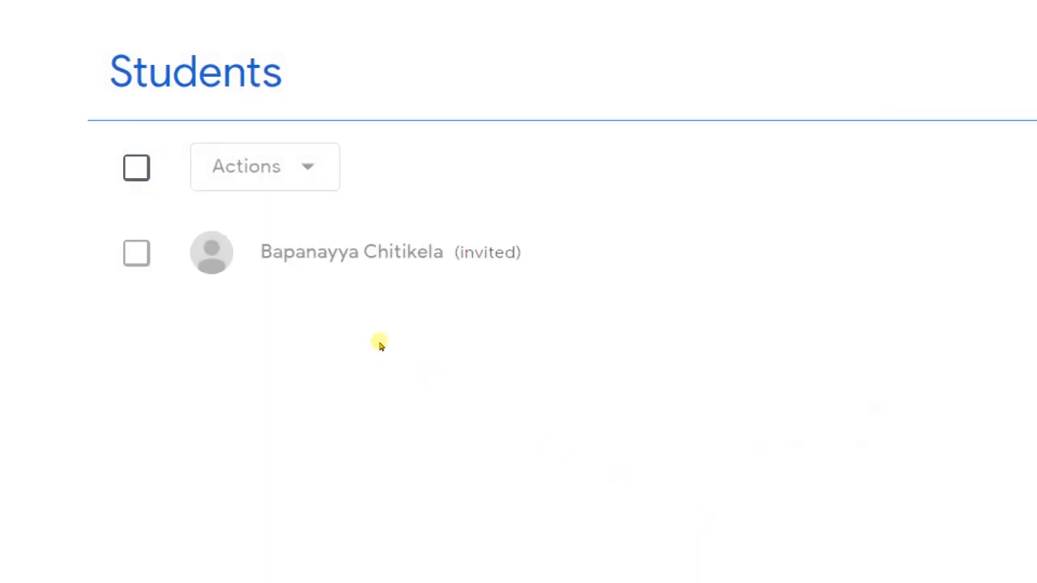
Select the invited student in the Students list and review the available actions.
left_click(136, 253)
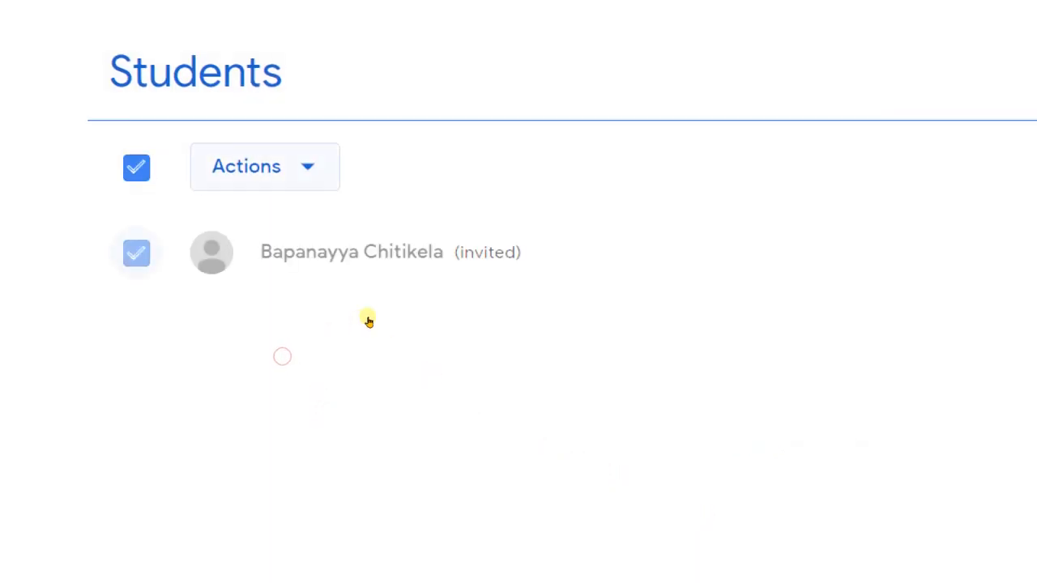
left_click(306, 168)
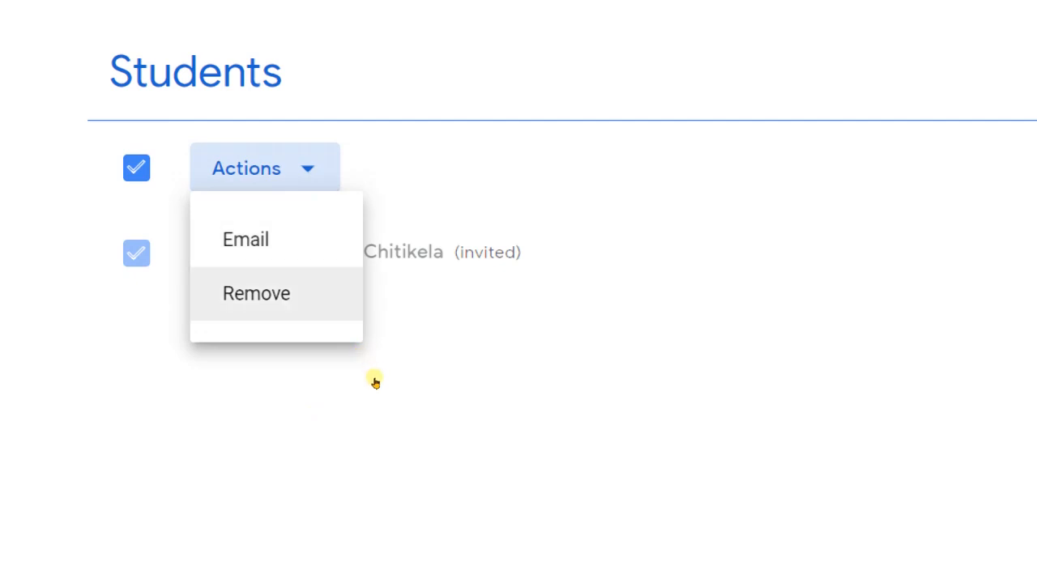
left_click(463, 395)
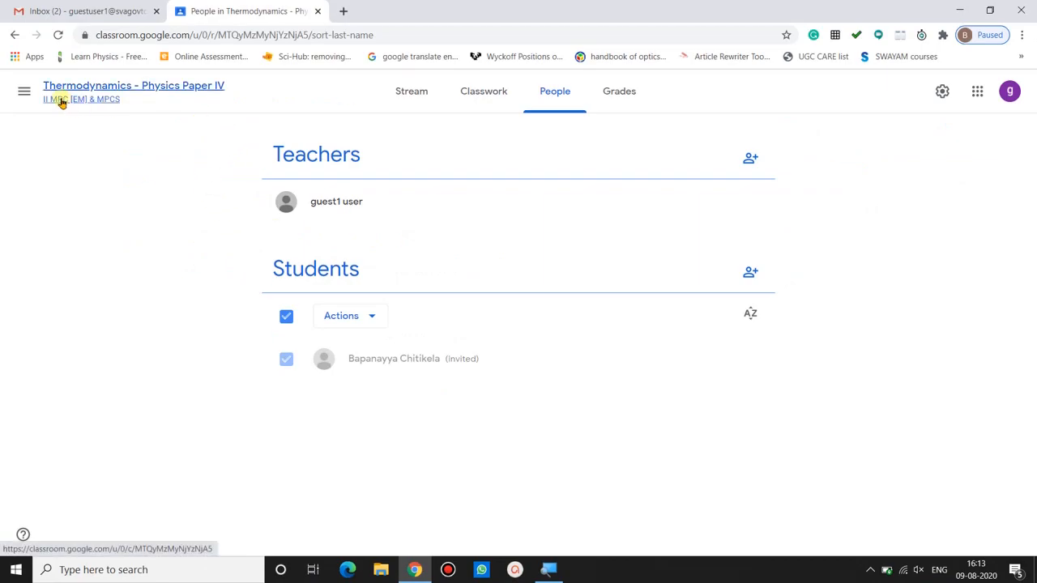
Return to the Classes home page and open the Thermodynamics - Physics Paper IV class.
left_click(25, 94)
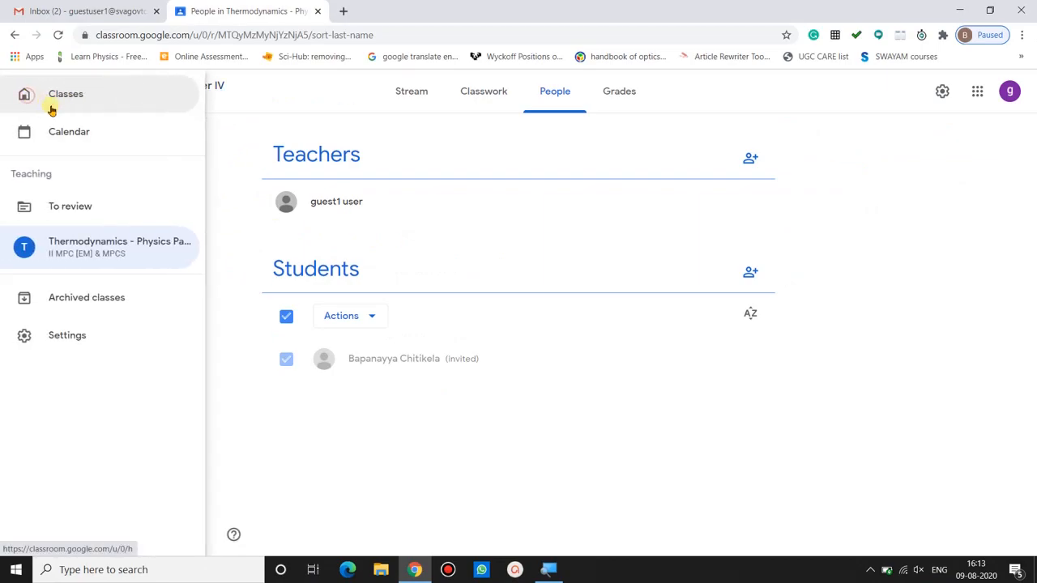
left_click(78, 95)
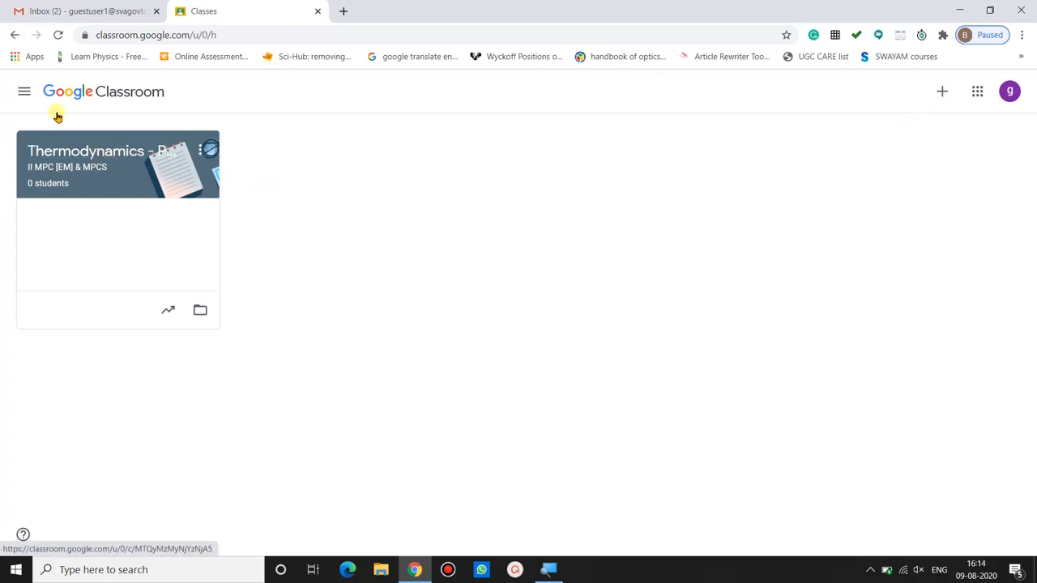
left_click(63, 150)
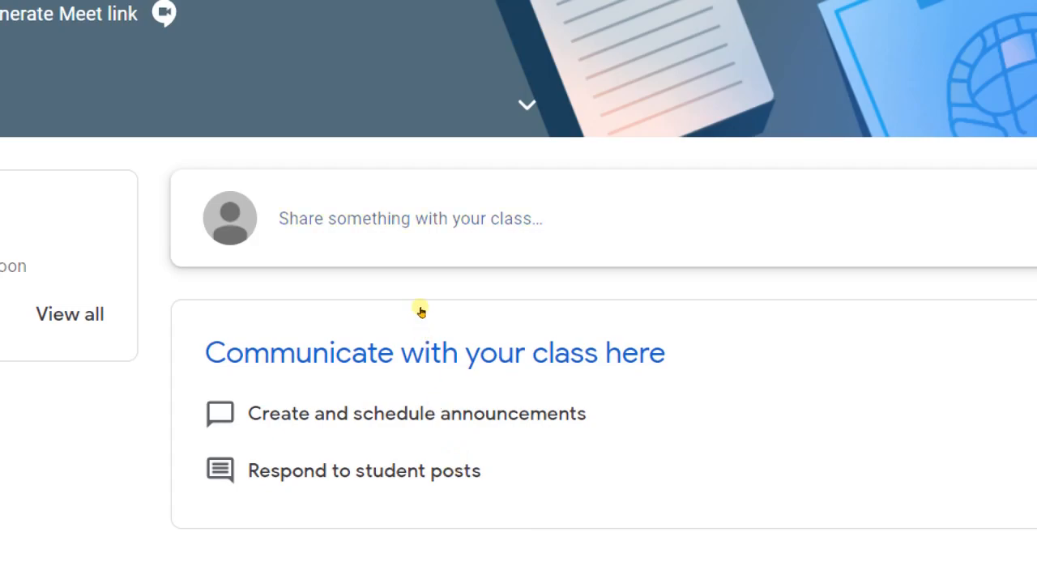
Draft a class announcement for all students reading 'Welcome to the Google classroom' and browse the attachment options.
left_click(422, 251)
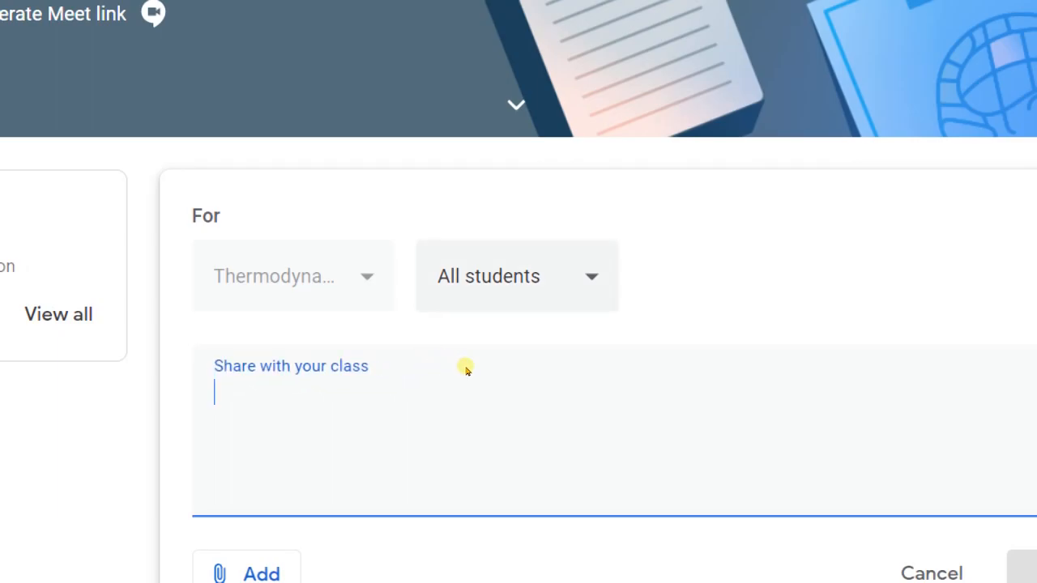
type("Welcome to the Google classroom")
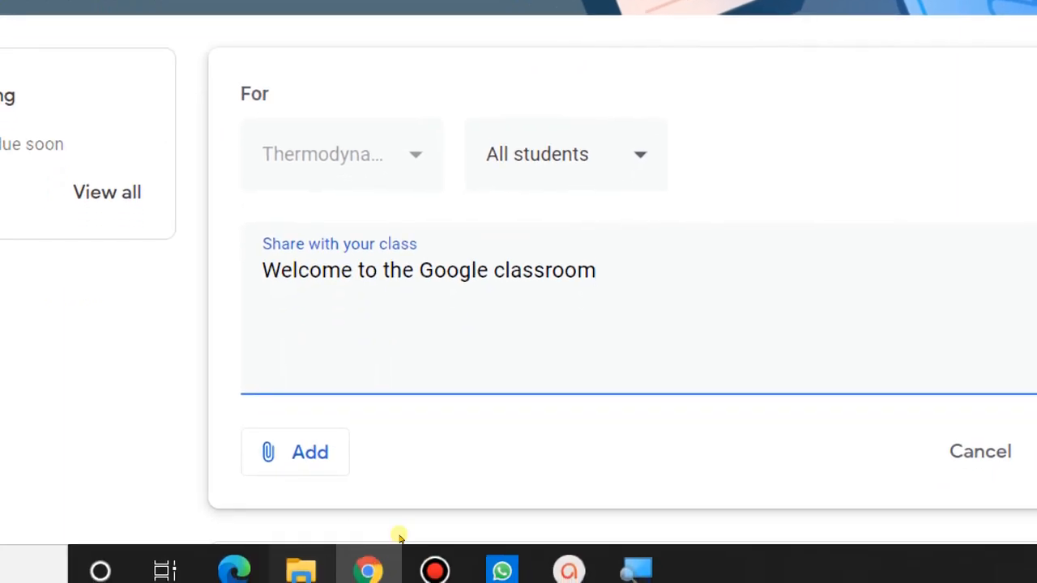
left_click(294, 452)
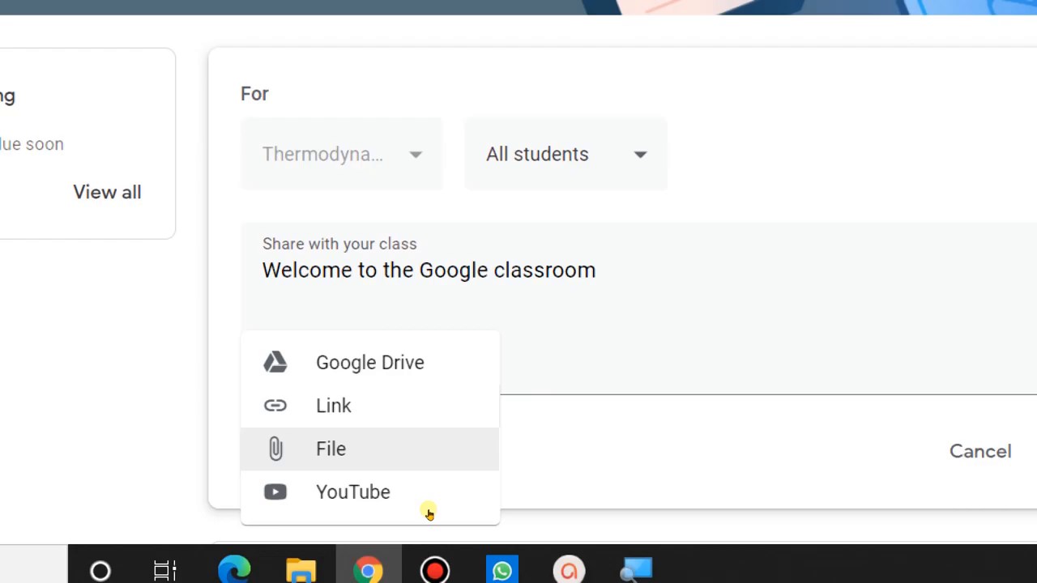
left_click(669, 513)
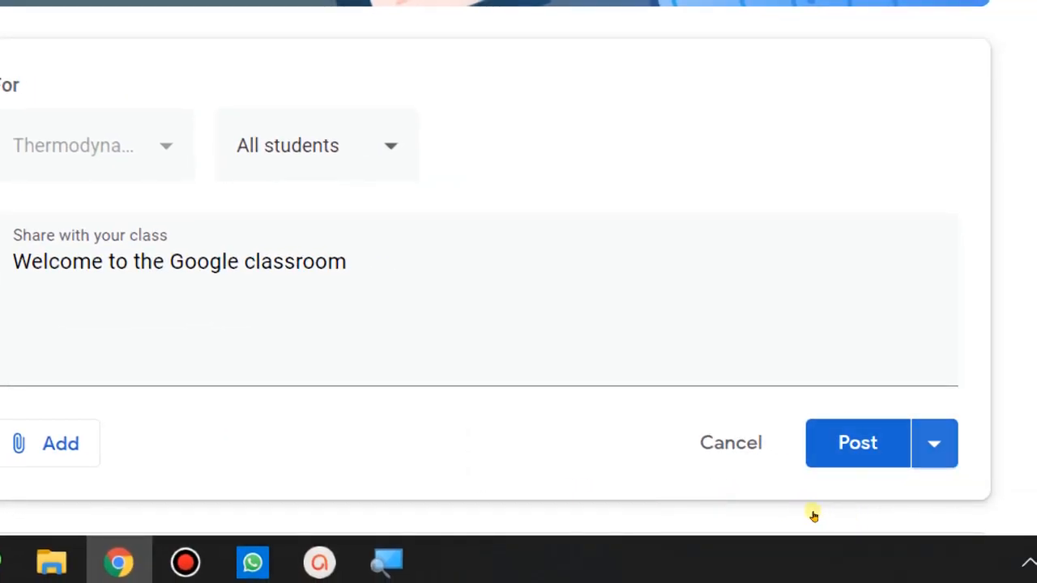
Schedule the welcome announcement for Aug 13, 2020 at 11:00 AM.
left_click(934, 443)
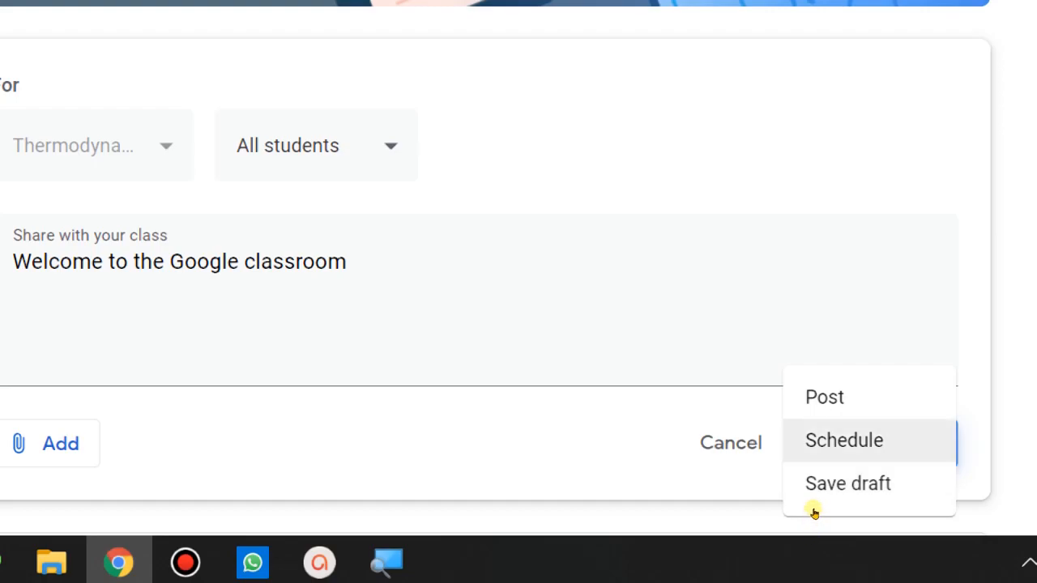
left_click(812, 505)
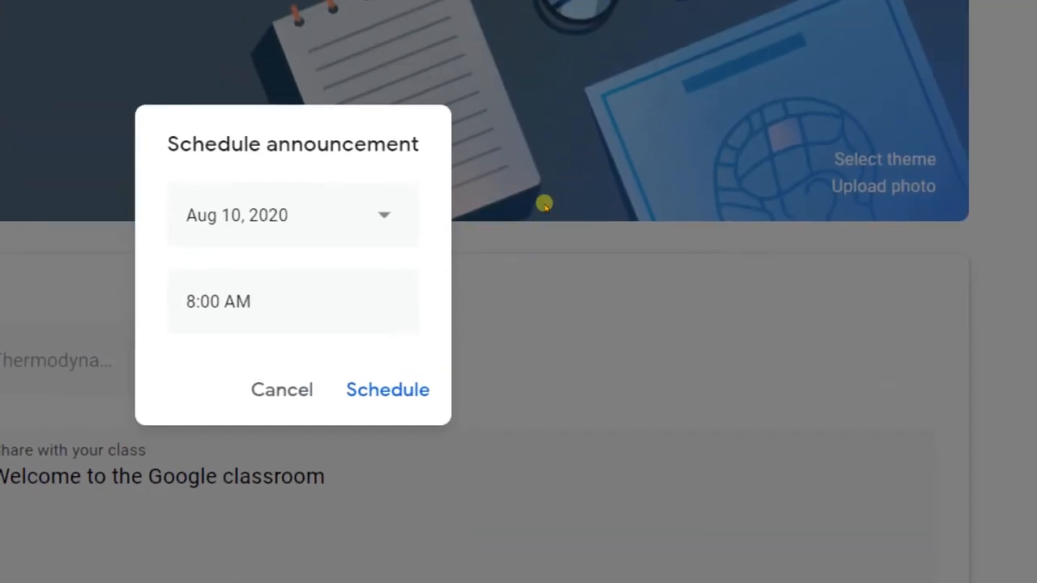
left_click(550, 285)
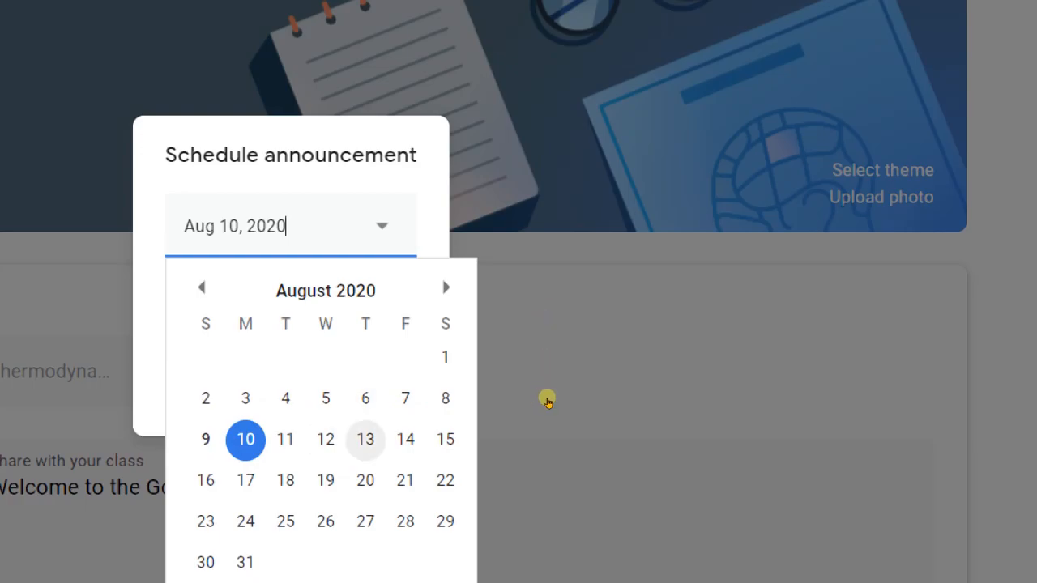
key("Return")
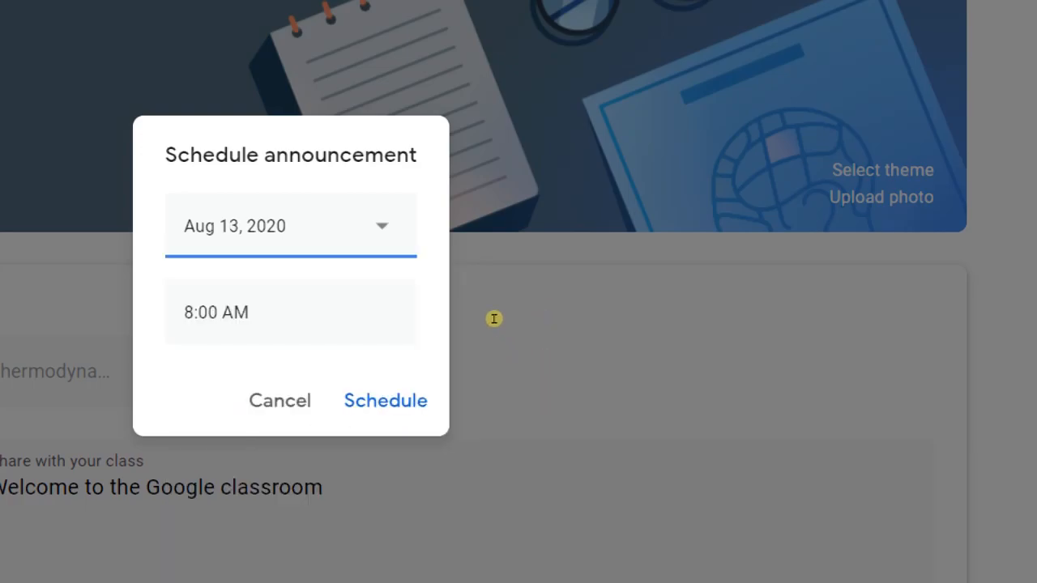
key("Tab")
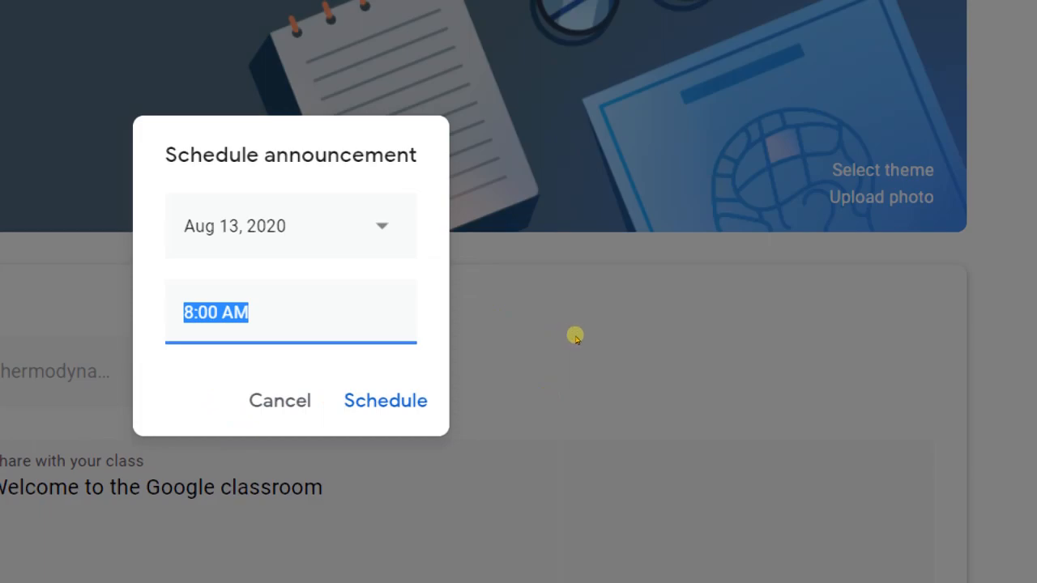
left_click(561, 335)
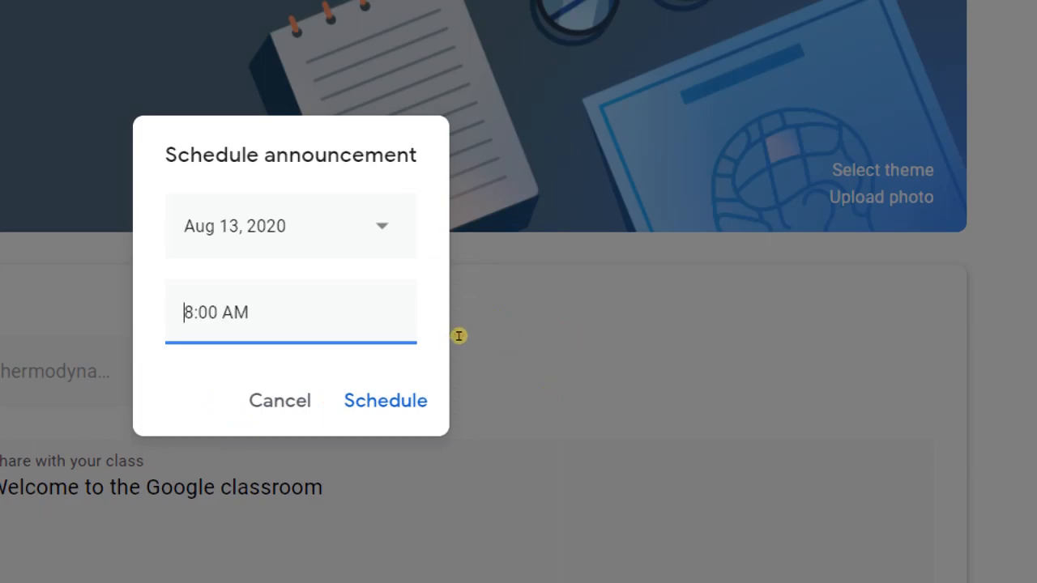
key("Delete")
type("11")
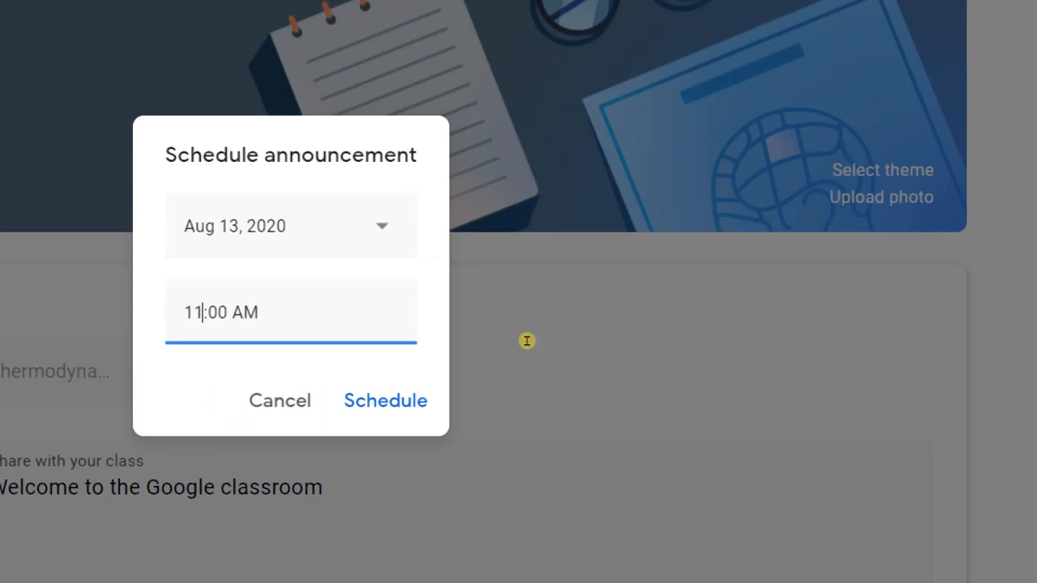
key("Tab")
key("Tab")
key("Return")
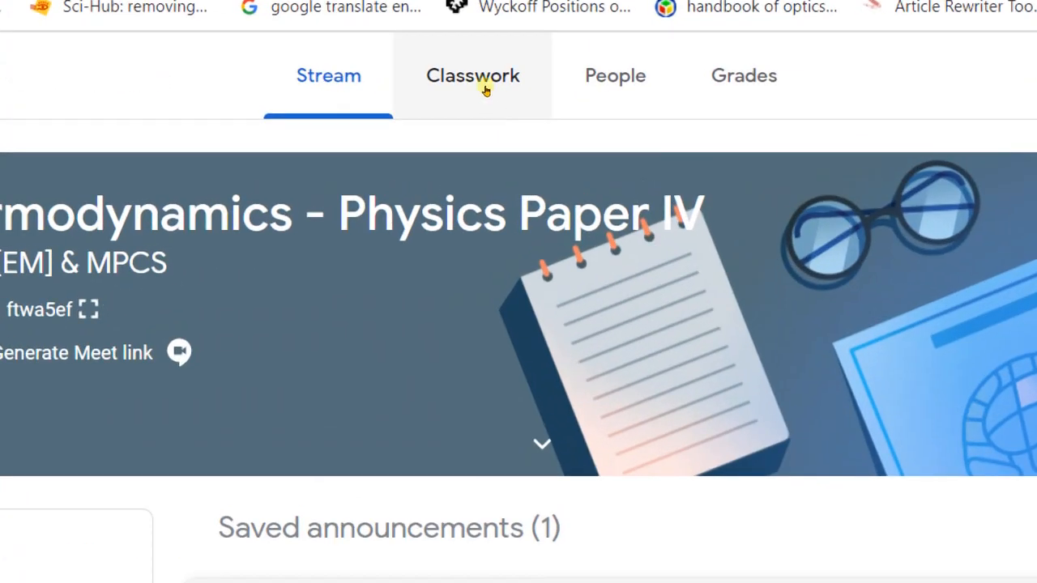
Open the class's Classwork page and start creating a new Material post.
left_click(489, 97)
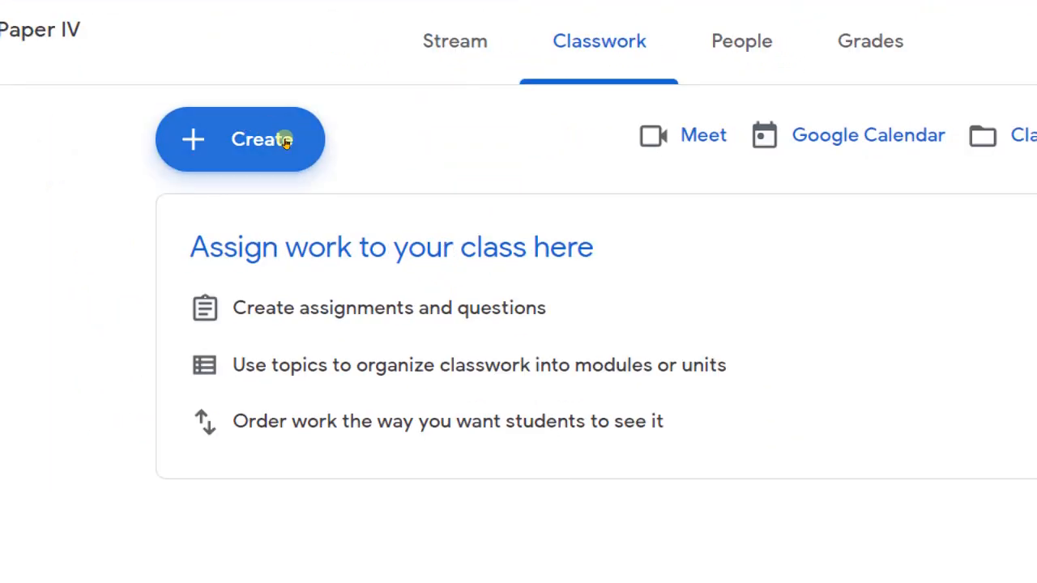
left_click(282, 139)
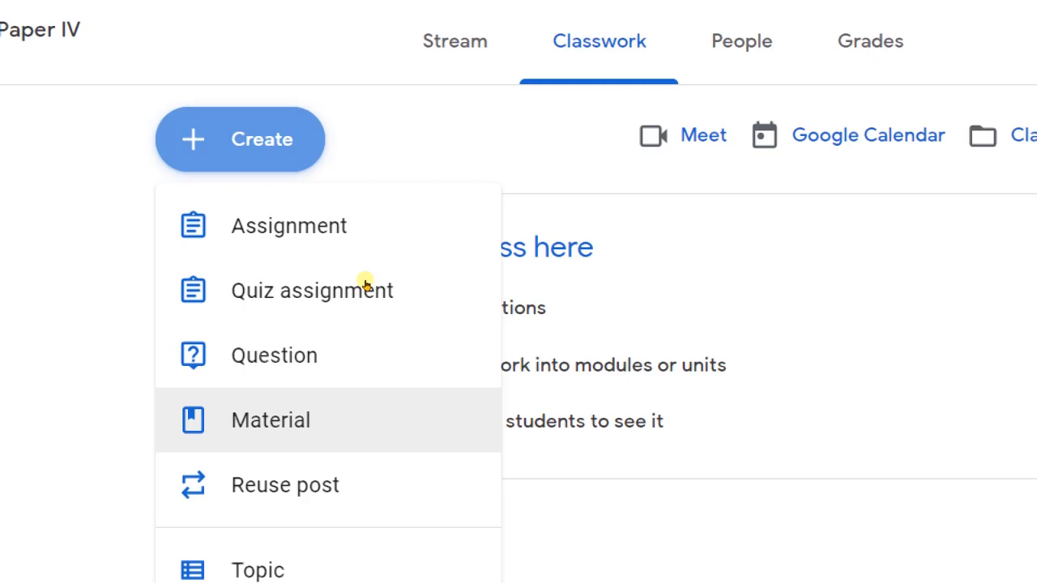
key("Down")
key("Down")
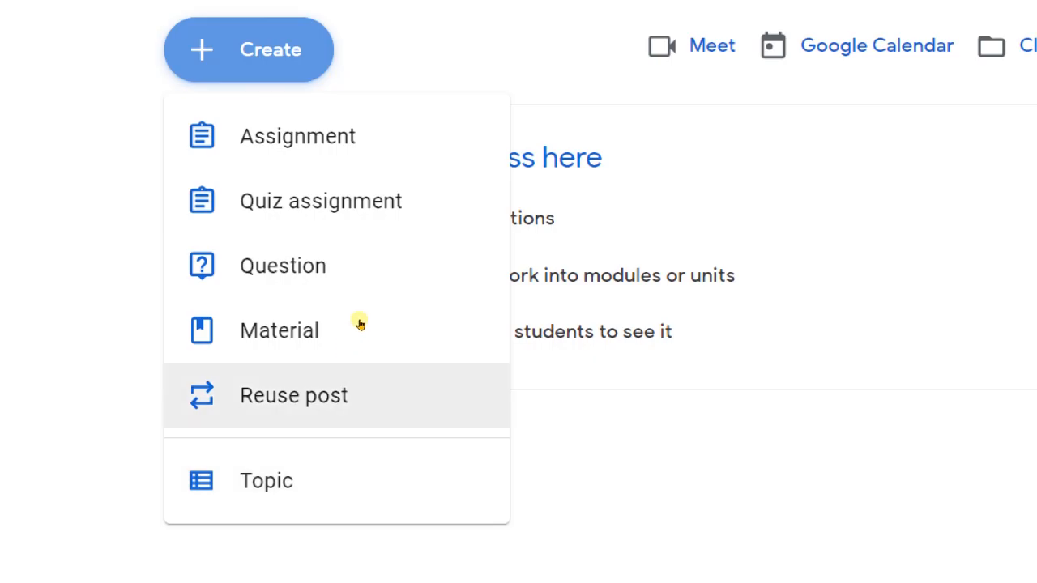
left_click(369, 269)
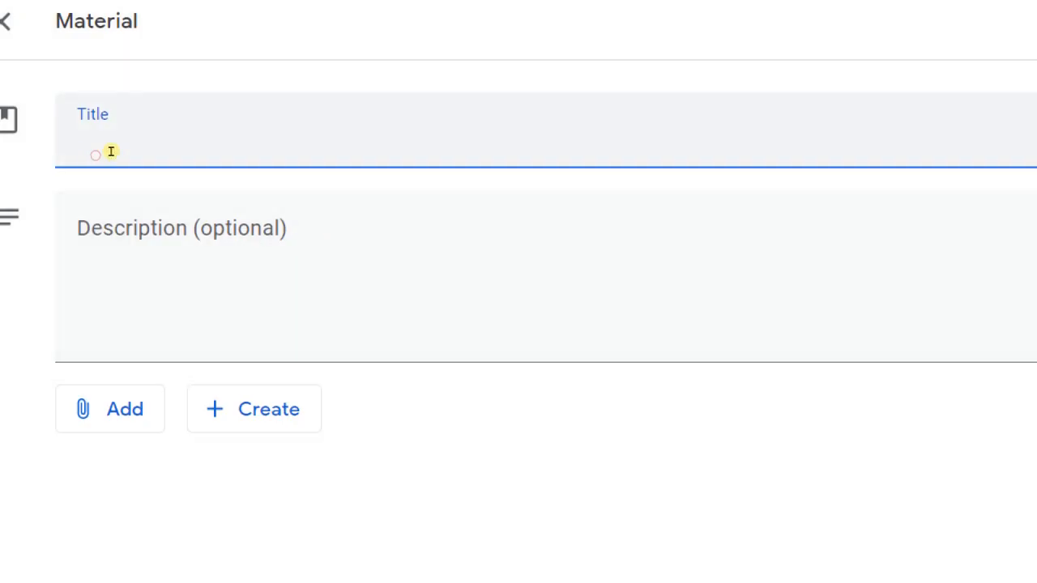
Title the material 'Radiation - powerpoint presentation'.
type("Radia")
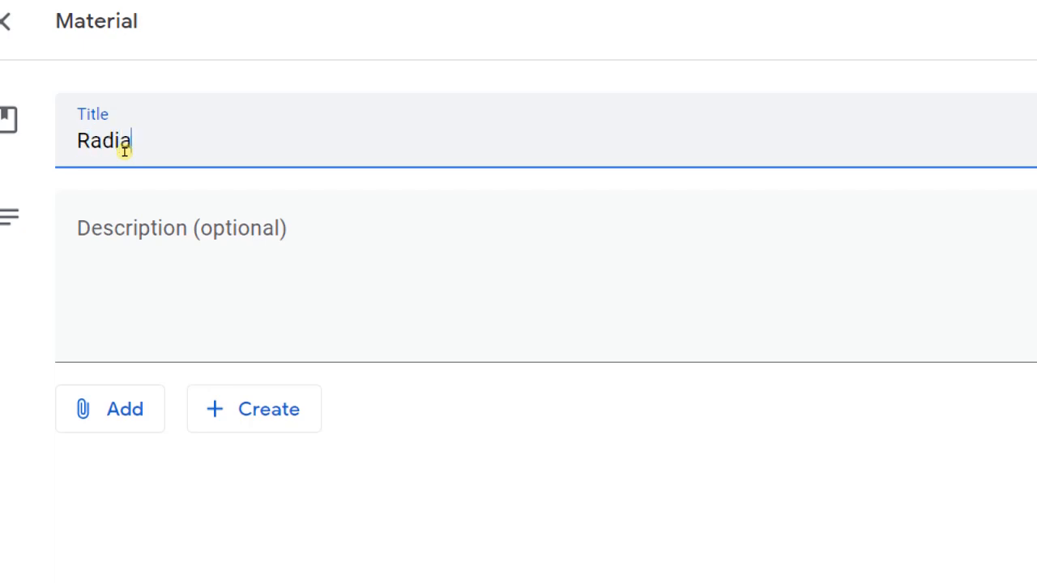
type("tion - power")
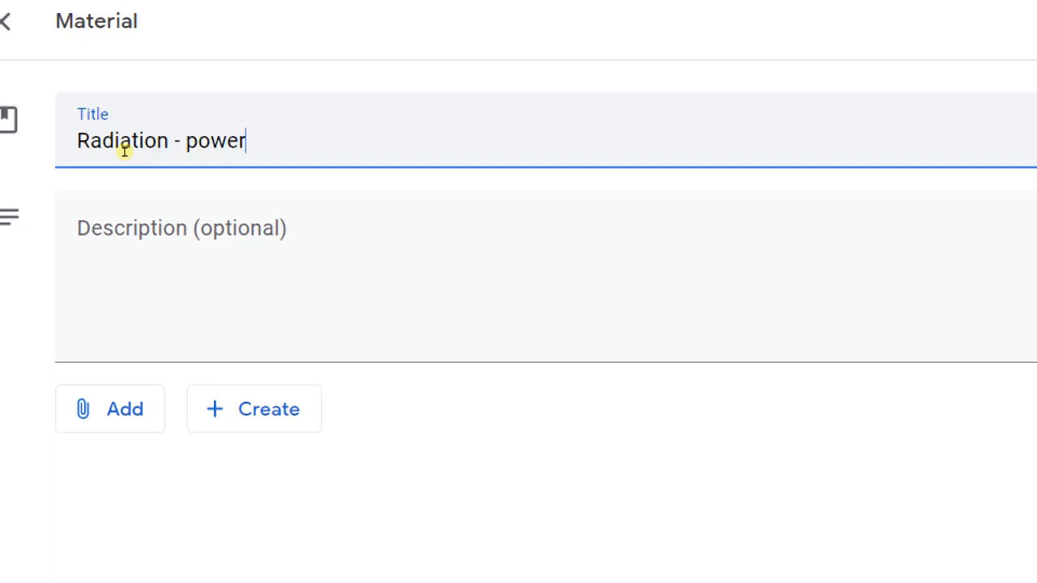
type("poin")
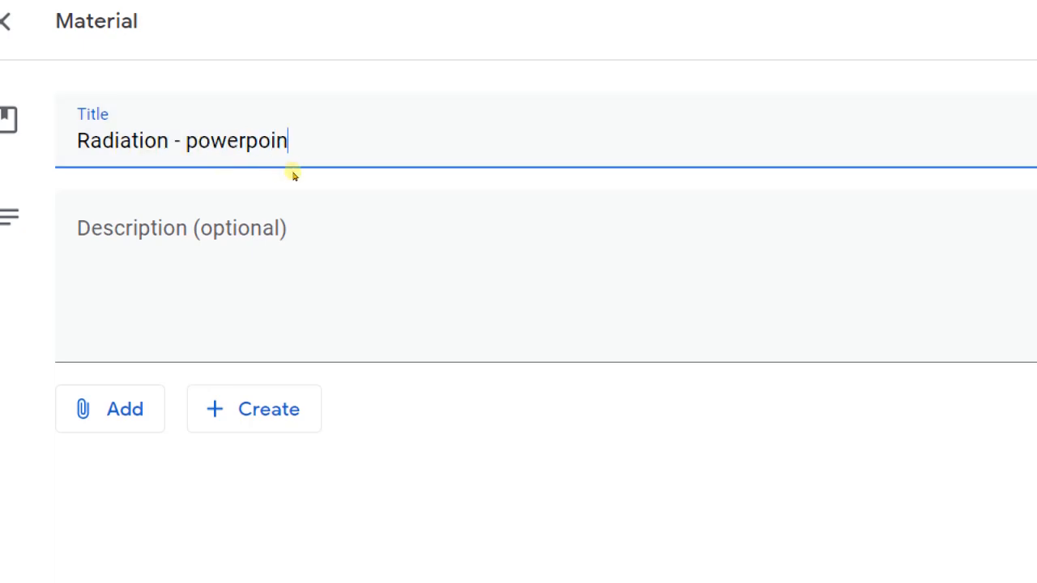
type("t presentation")
Assign the material to a new topic named Radiation and post it to all students.
left_click(212, 219)
type("Description of th")
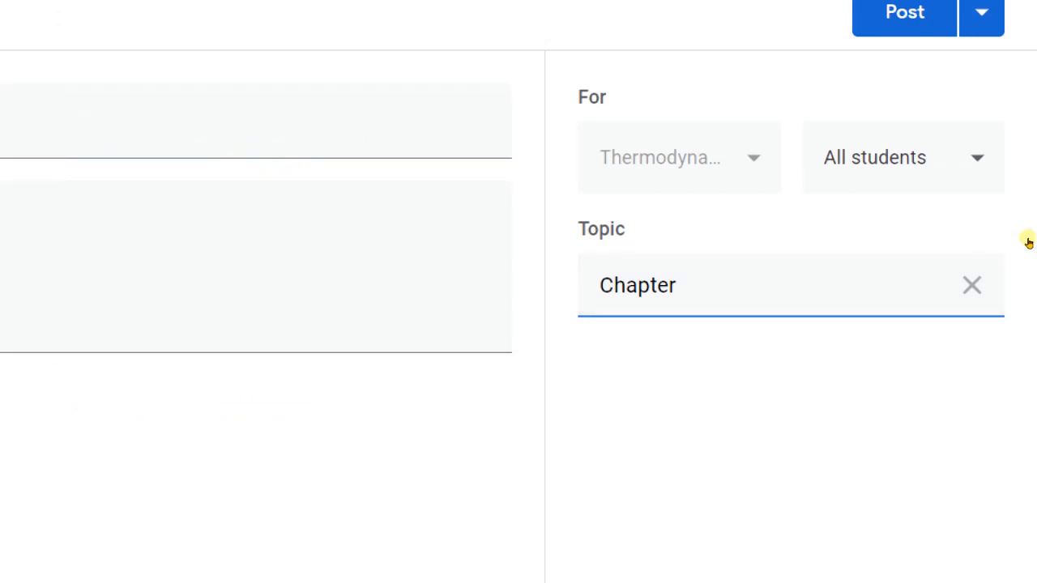
type("1")
key("BackSpace")
key("BackSpace")
key("BackSpace")
key("BackSpace")
key("BackSpace")
key("BackSpace")
key("BackSpace")
key("BackSpace")
key("BackSpace")
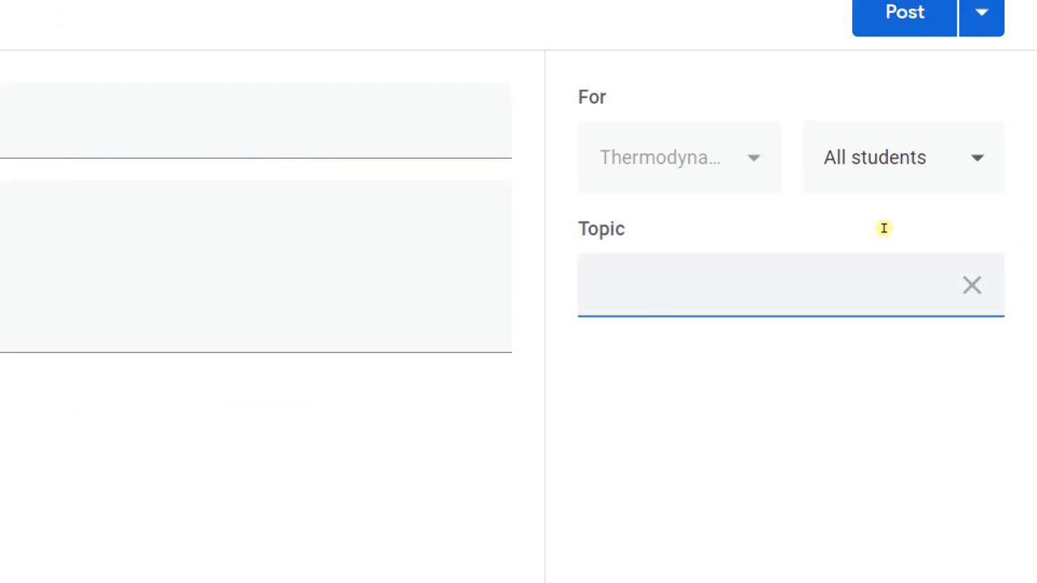
type("Radiation")
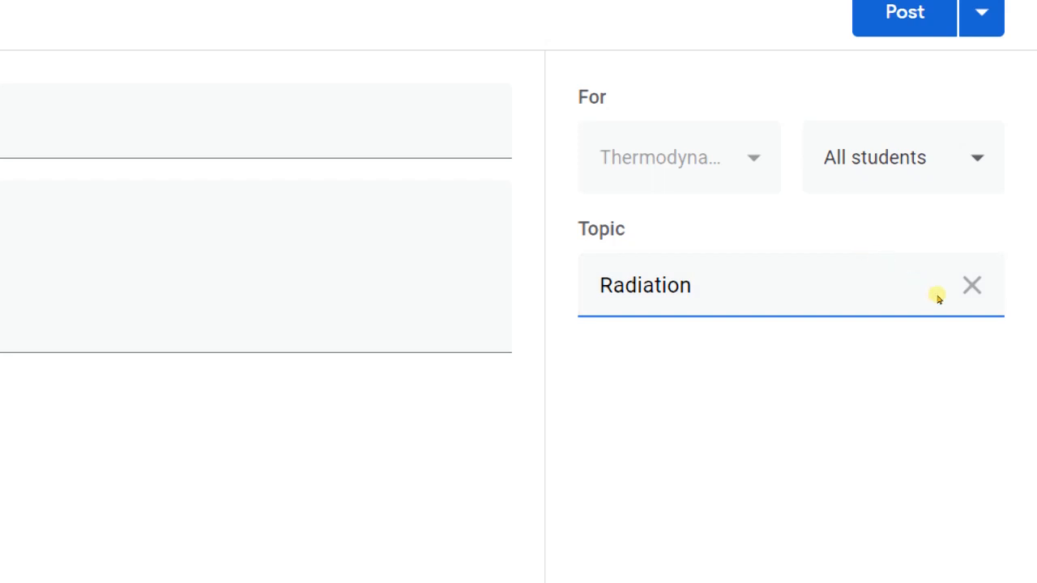
left_click(976, 95)
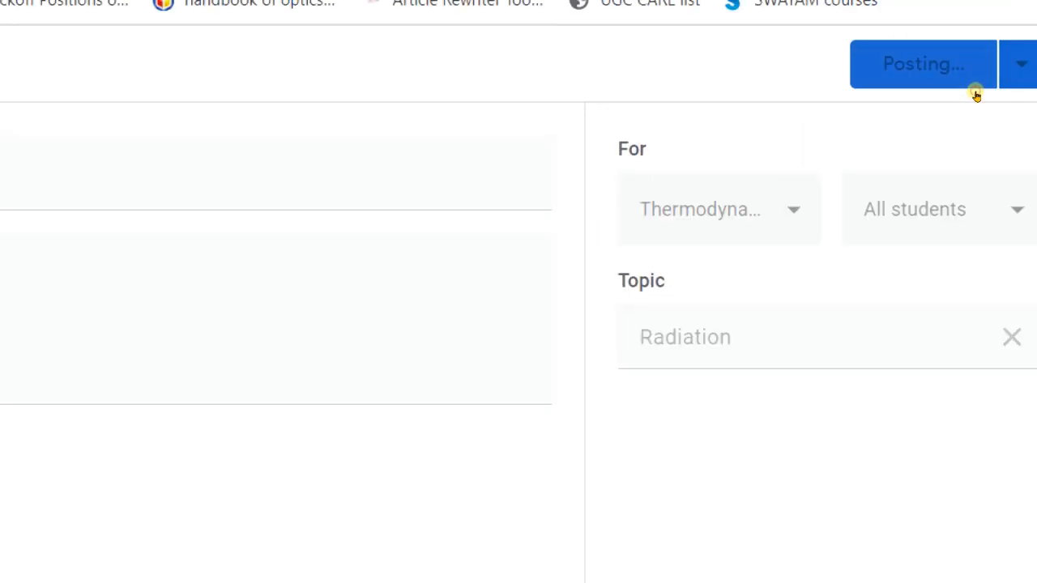